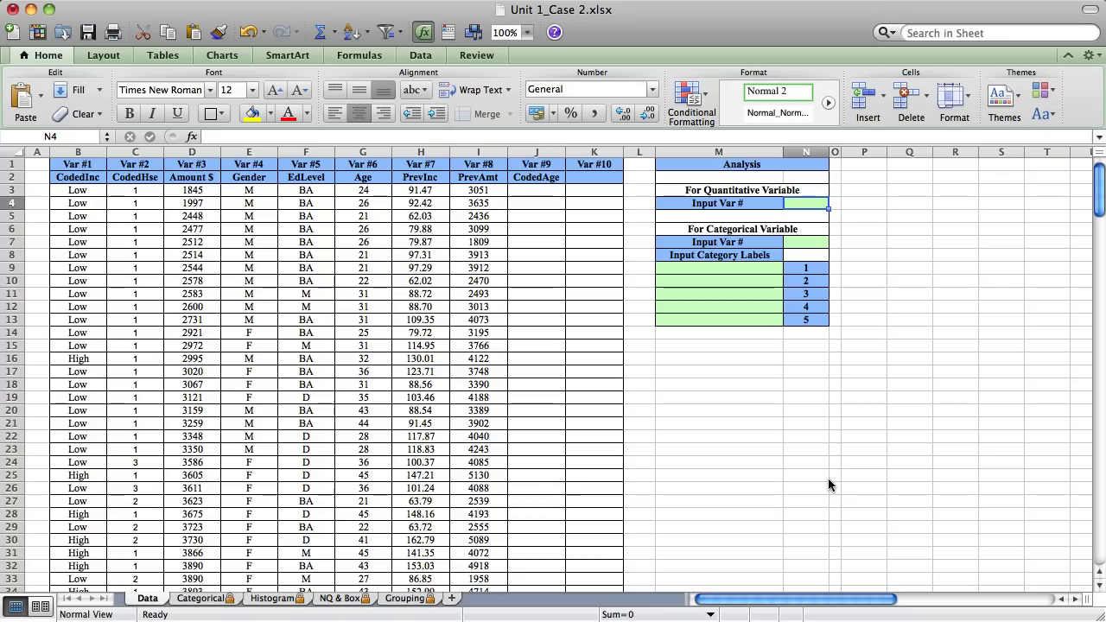
# Set the quantitative variable to 3 (Amount $) and categorical variable to 4 (Gender), then view Grouping
pyautogui.write('3')
pyautogui.press('Return')
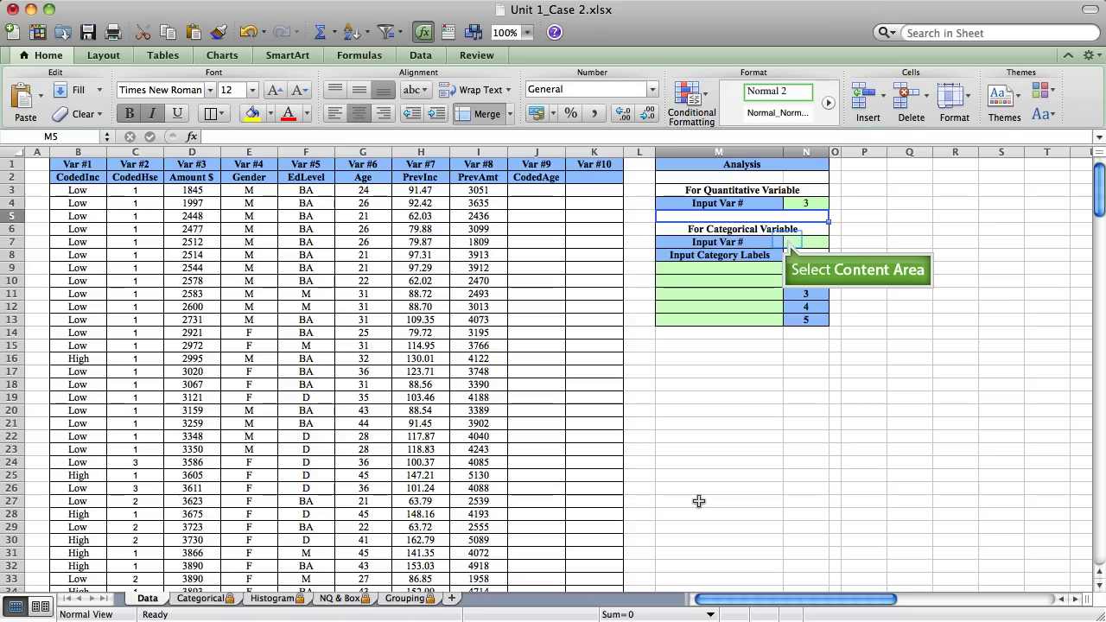
pyautogui.click(787, 241)
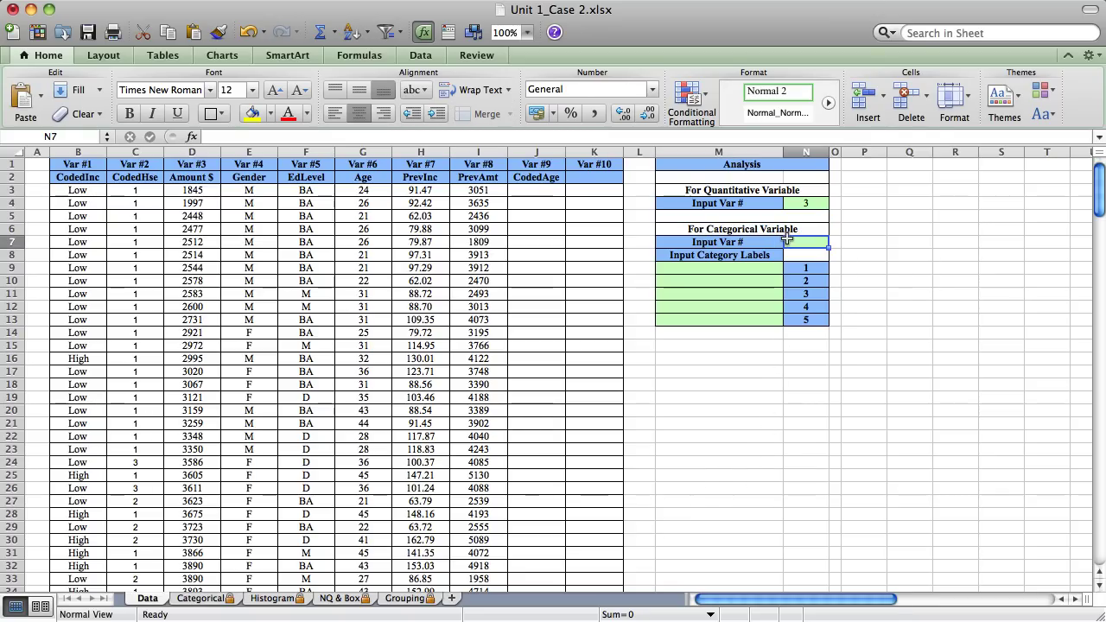
pyautogui.write('4')
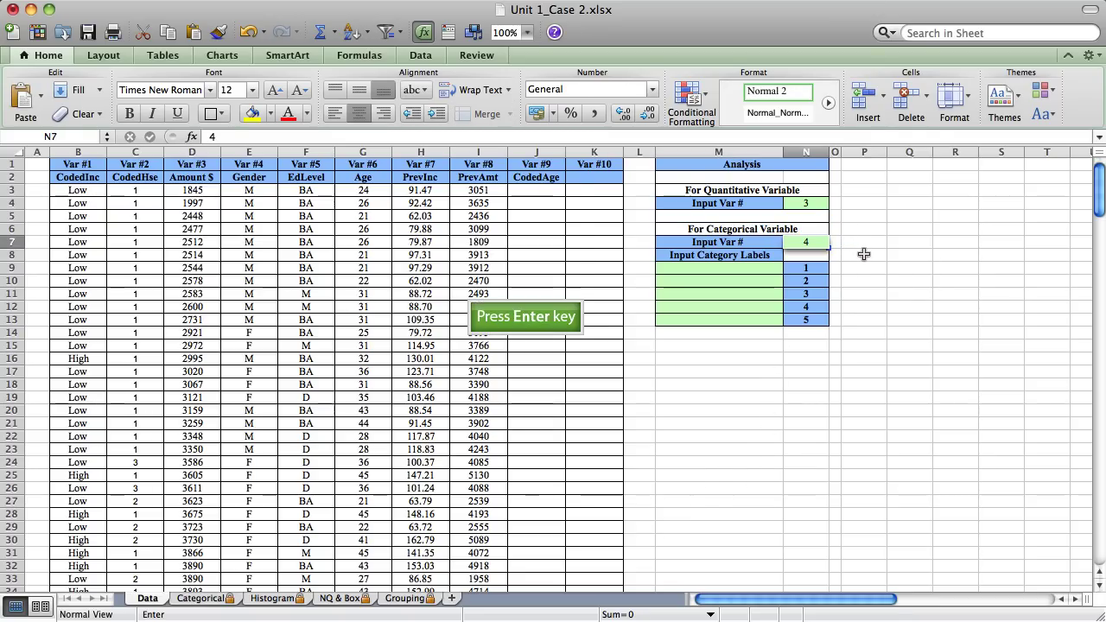
pyautogui.press('Return')
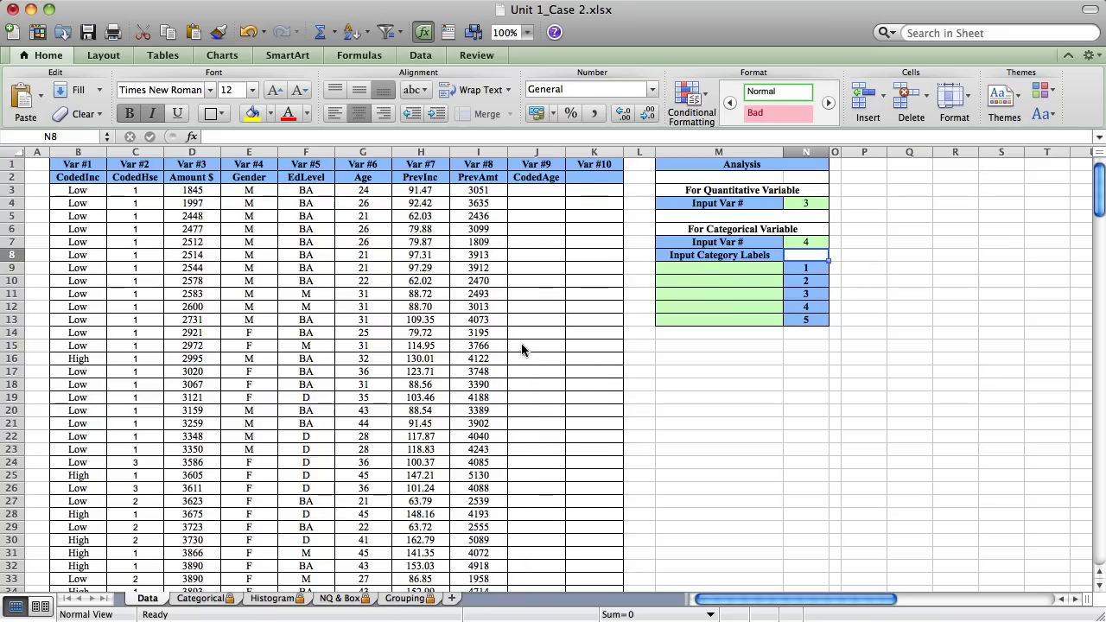
pyautogui.click(404, 597)
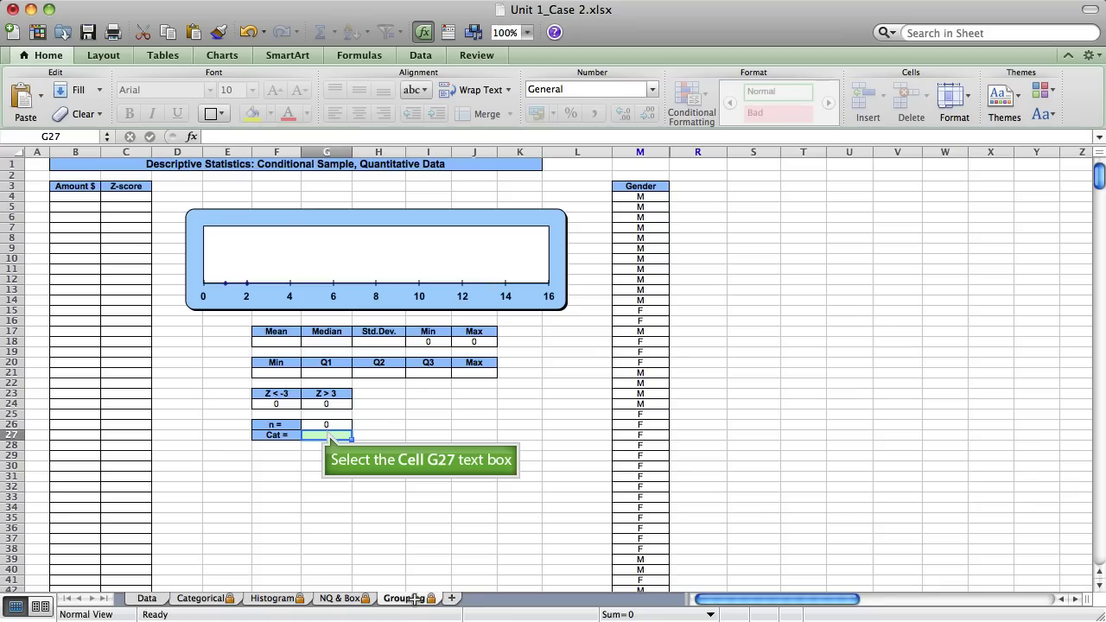
# Enter category M in G27 to get the Amount $ box plot and statistics for M
pyautogui.click(327, 430)
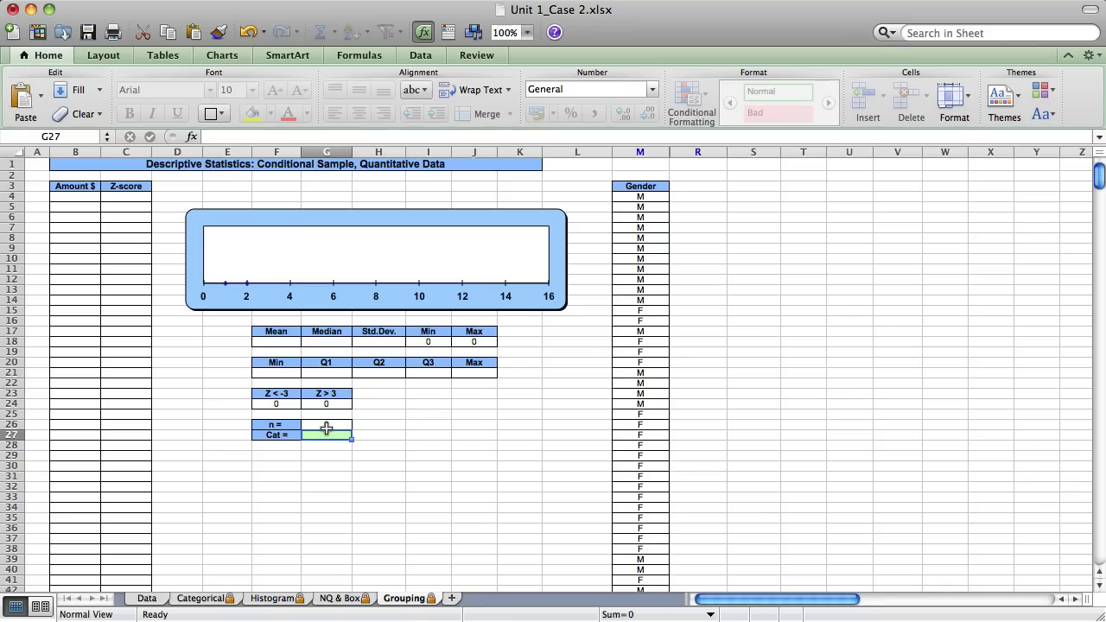
pyautogui.write('M')
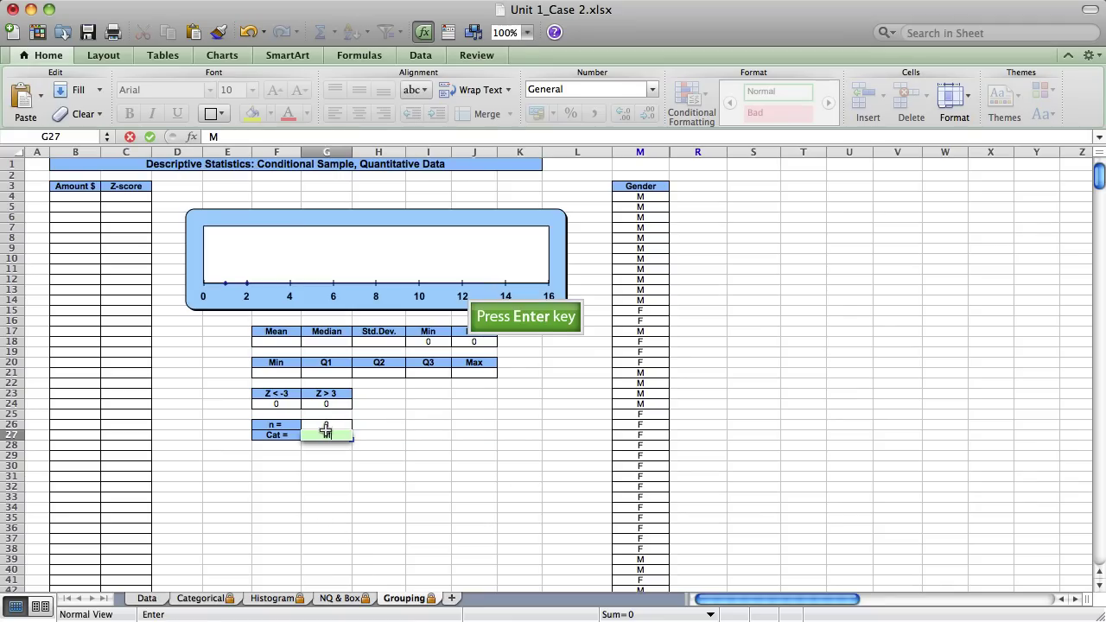
pyautogui.press('Return')
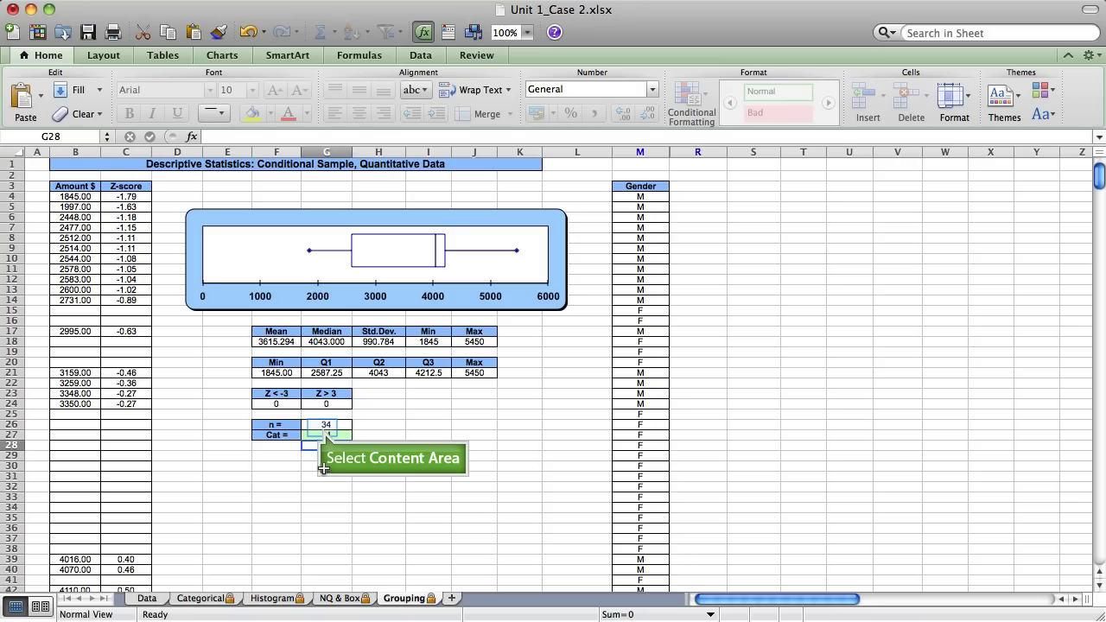
# Switch the category to F to recompute, then check Gender's variable number in Unit 3_Case-25
pyautogui.press('Up')
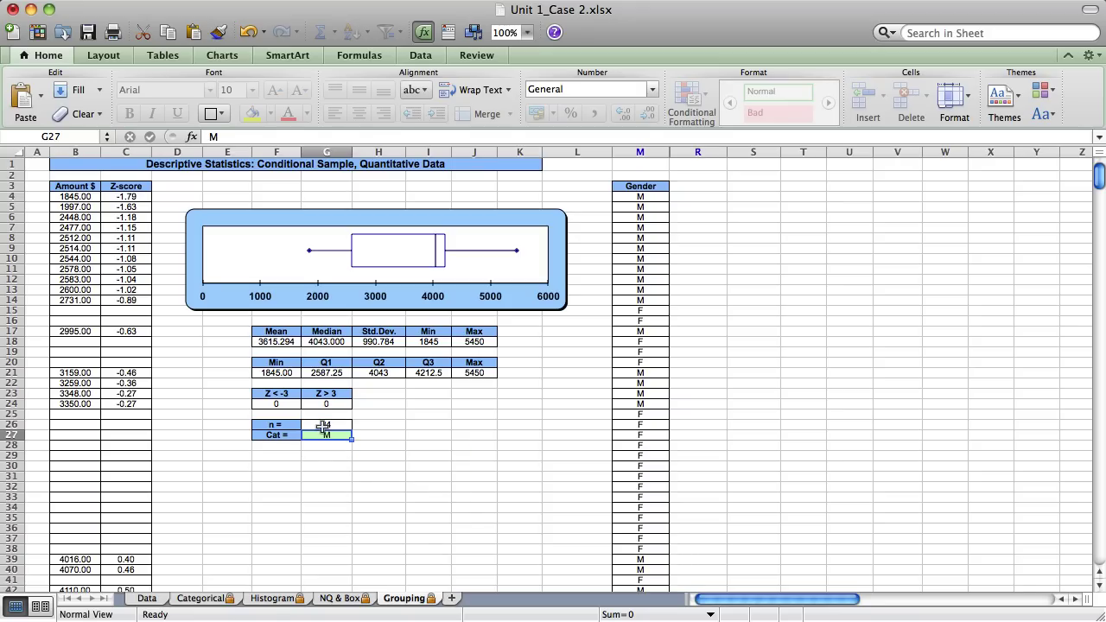
pyautogui.write('F')
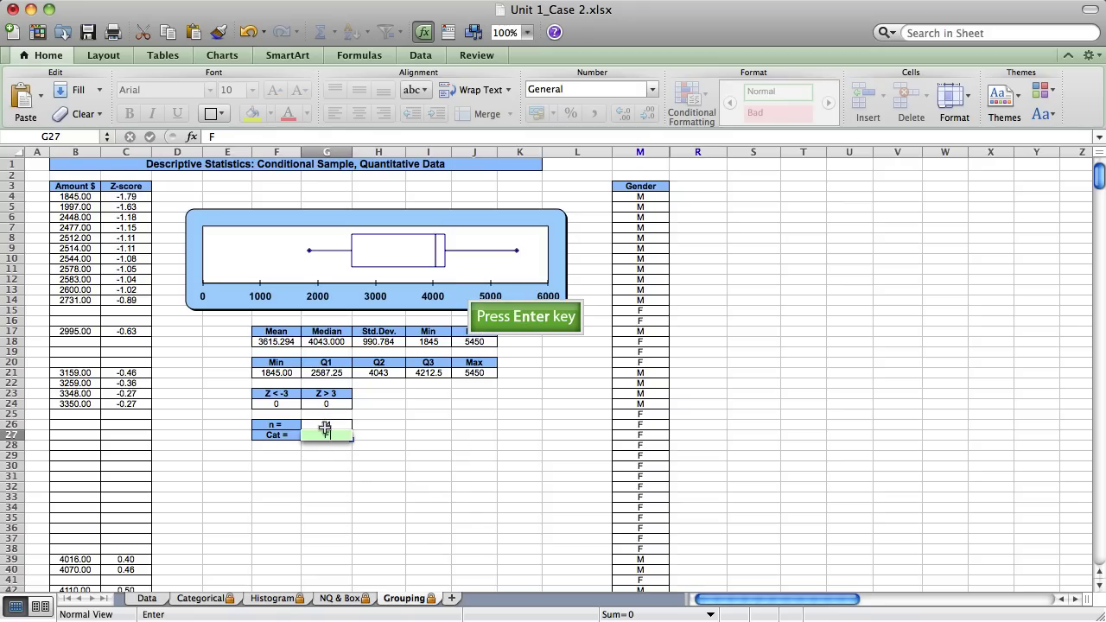
pyautogui.press('Return')
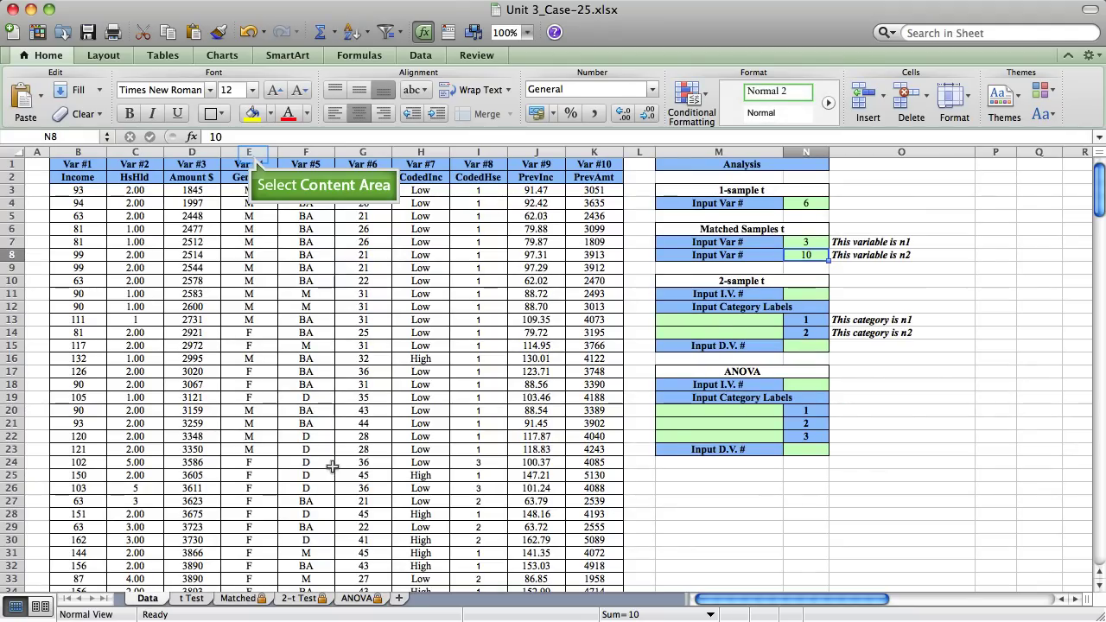
pyautogui.click(250, 163)
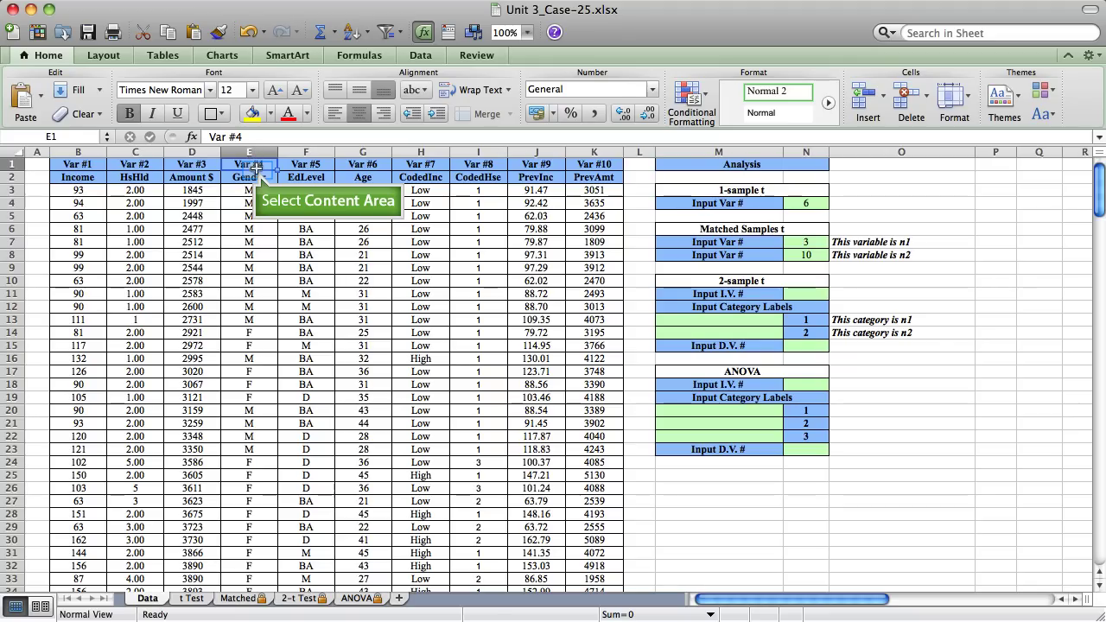
# Set the 2-sample t independent variable to 4 (Gender) with category labels F and M
pyautogui.press('Return')
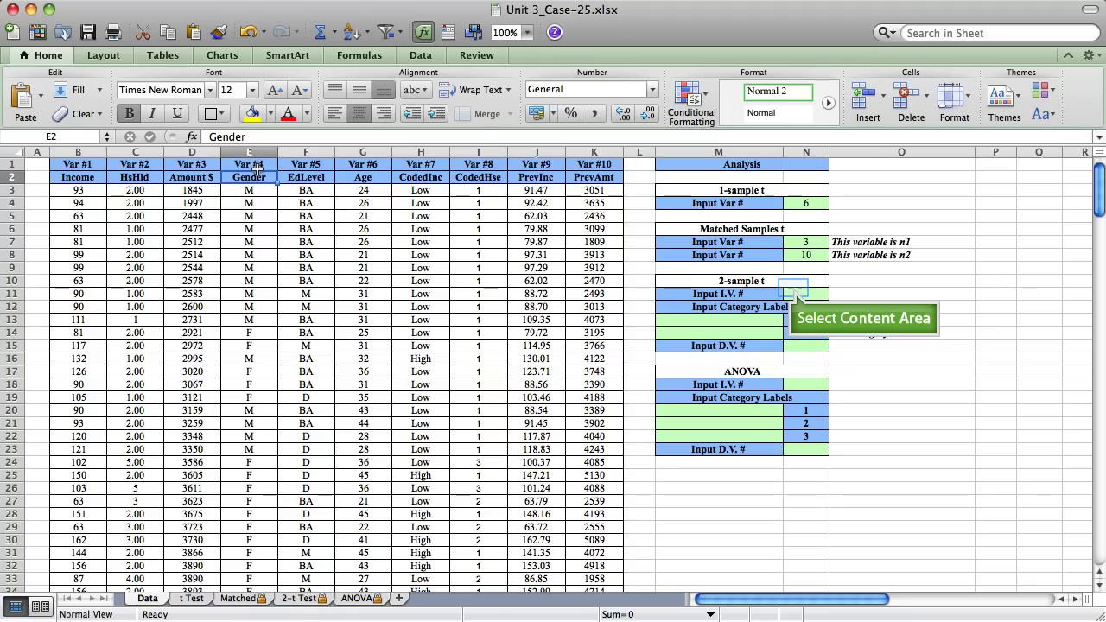
pyautogui.click(792, 287)
pyautogui.write('4')
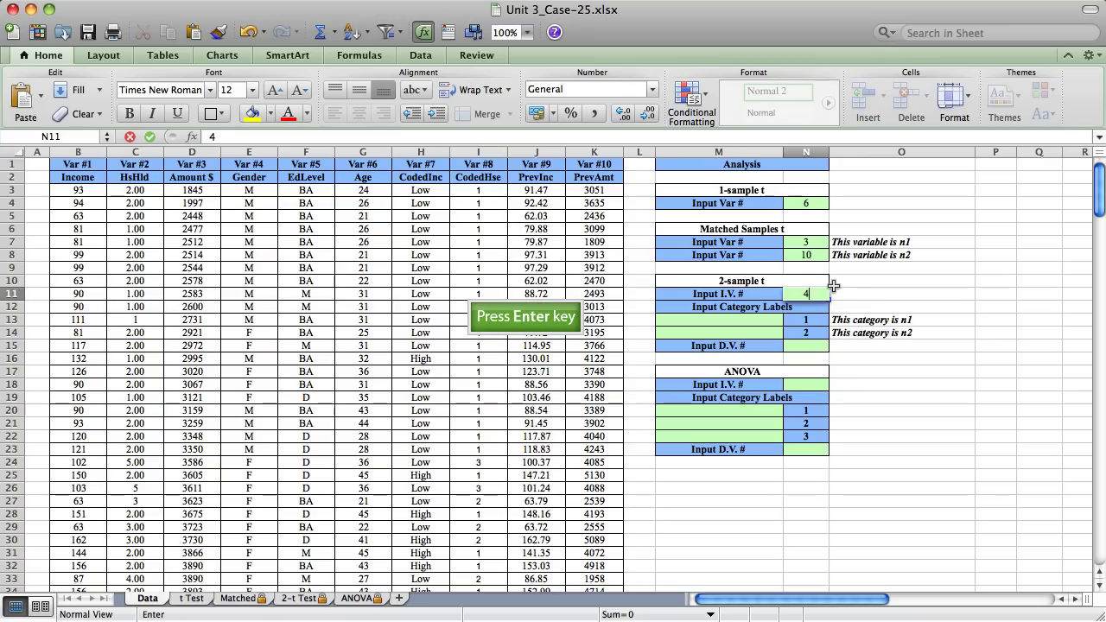
pyautogui.press('Return')
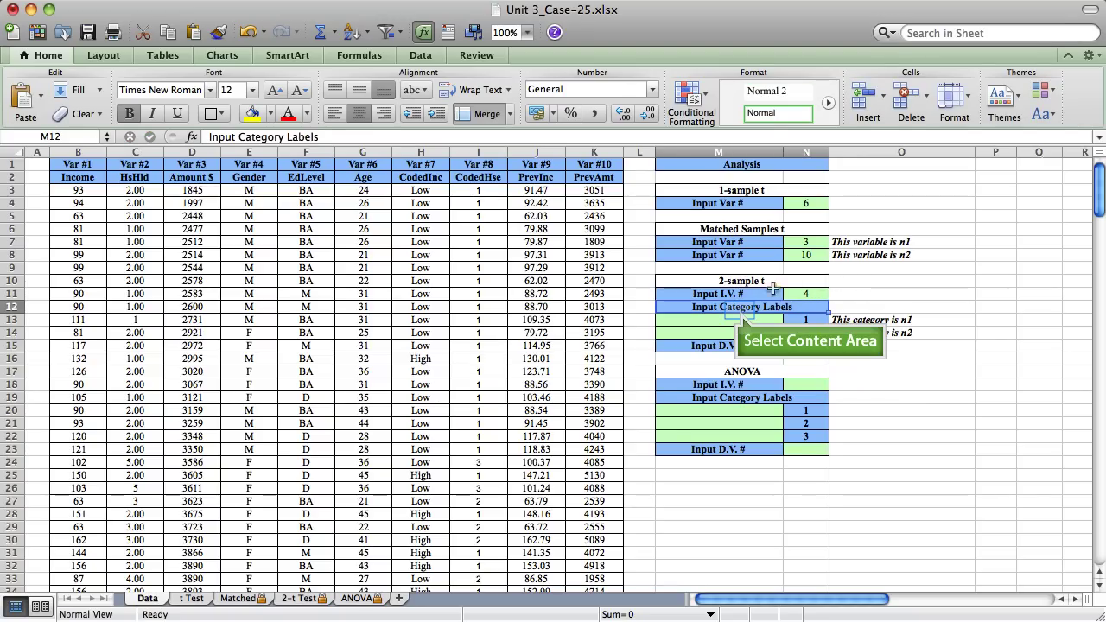
pyautogui.click(740, 313)
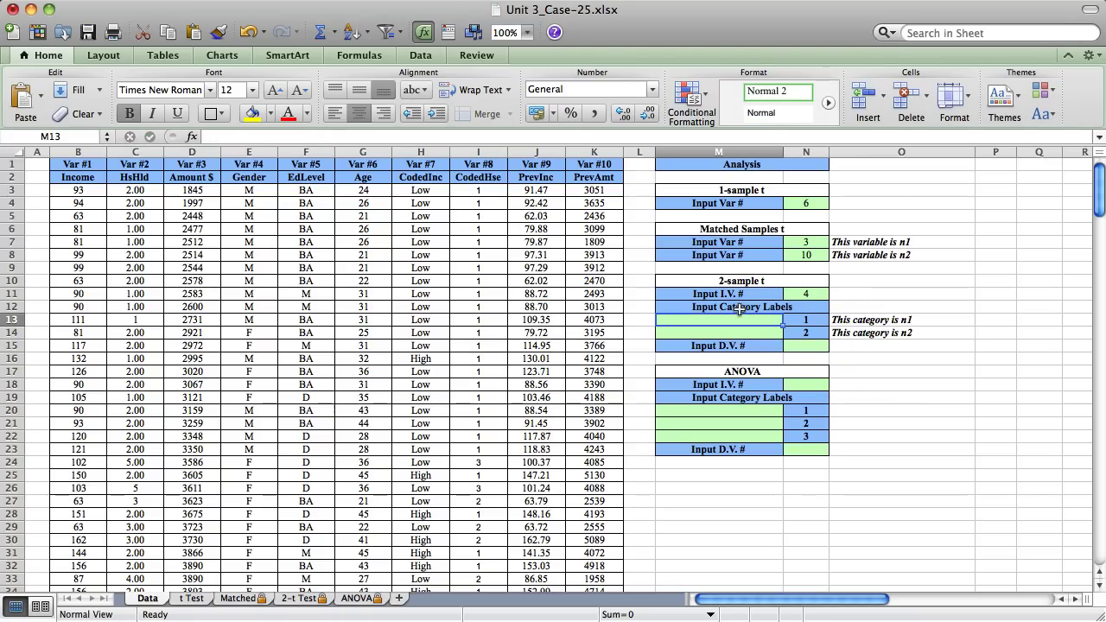
pyautogui.write('F')
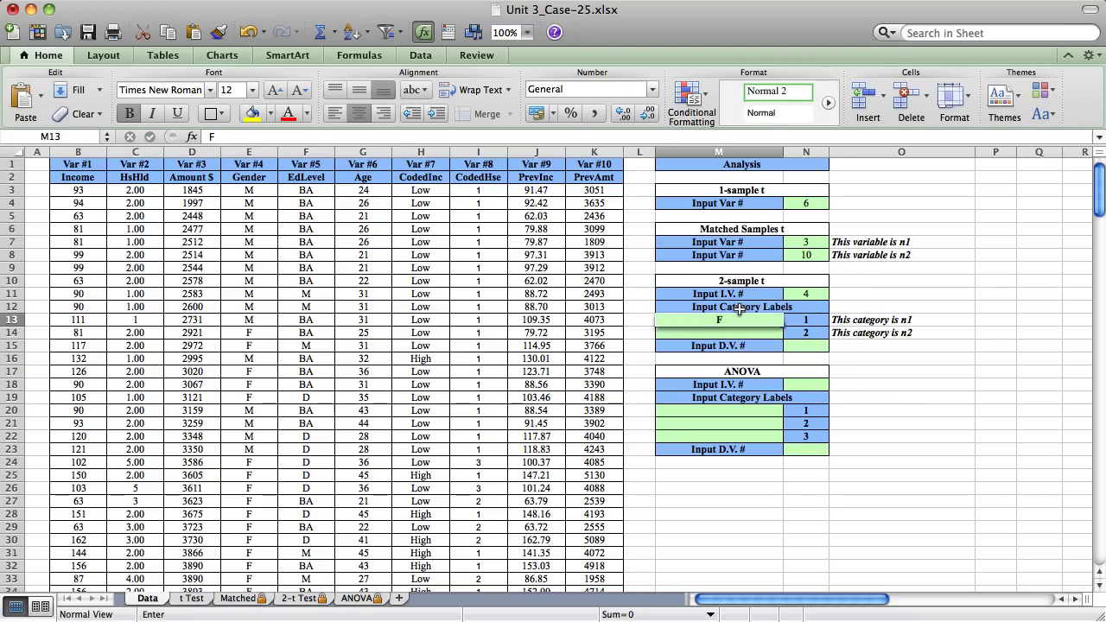
pyautogui.press('Return')
pyautogui.write('M')
pyautogui.press('Return')
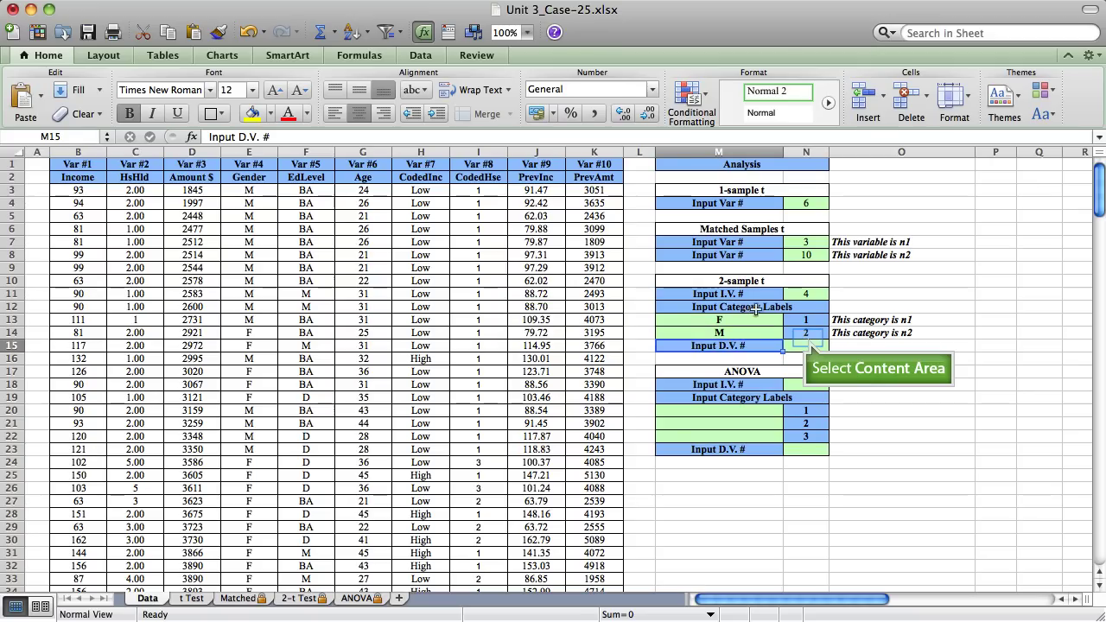
# Set the dependent variable to 3 and review the 2-t Test results (t = 3.231, p = 0.0020)
pyautogui.click(807, 338)
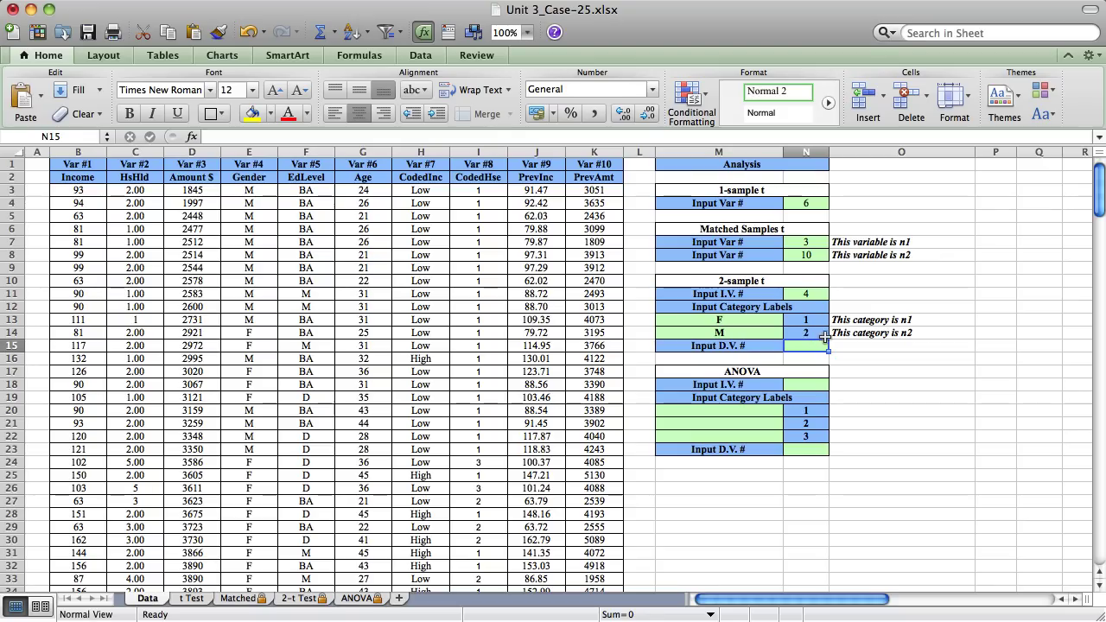
pyautogui.write('3')
pyautogui.press('Return')
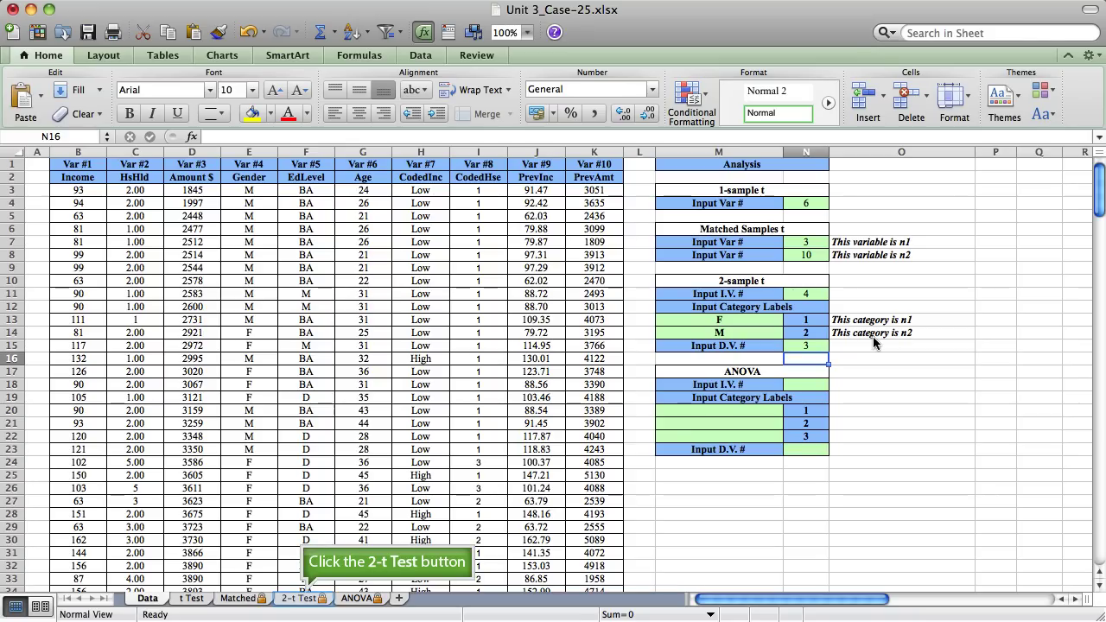
pyautogui.click(304, 597)
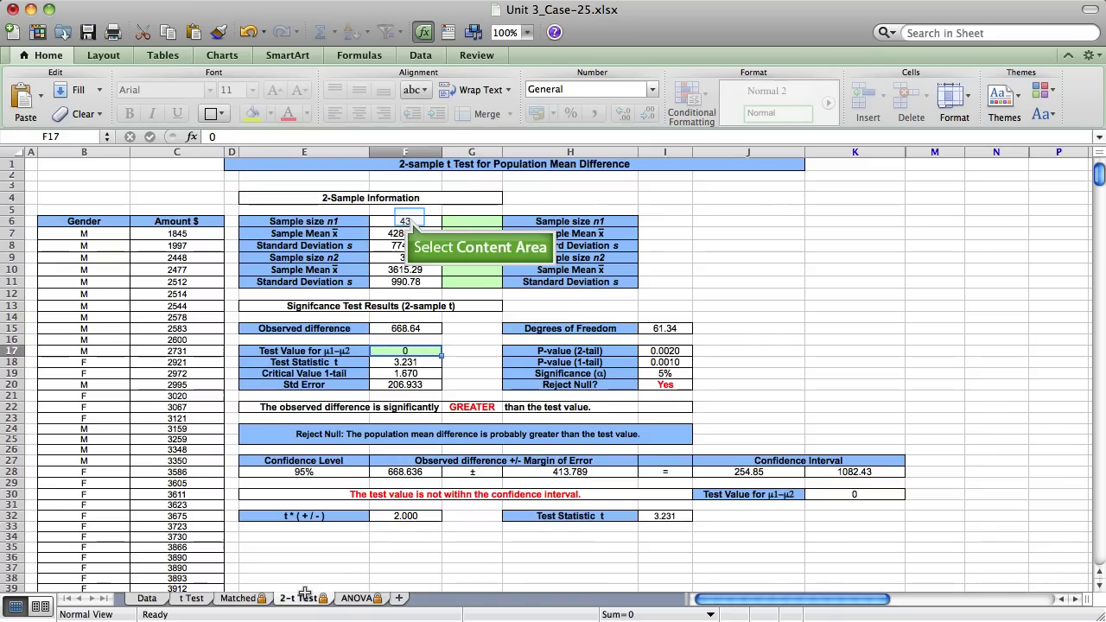
pyautogui.click(409, 216)
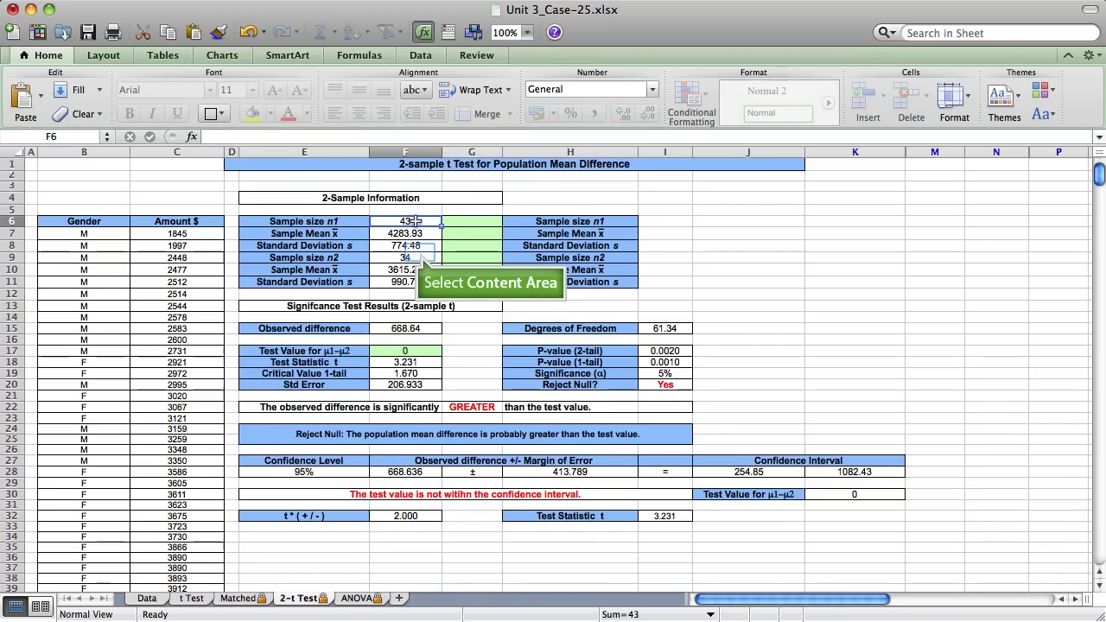
pyautogui.click(418, 253)
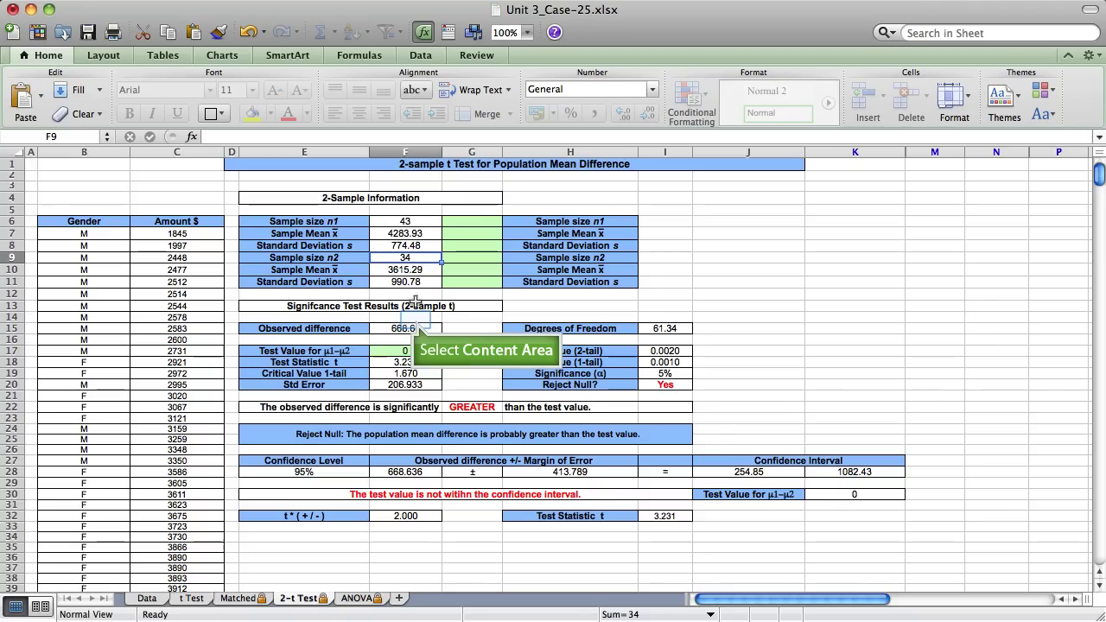
pyautogui.click(416, 324)
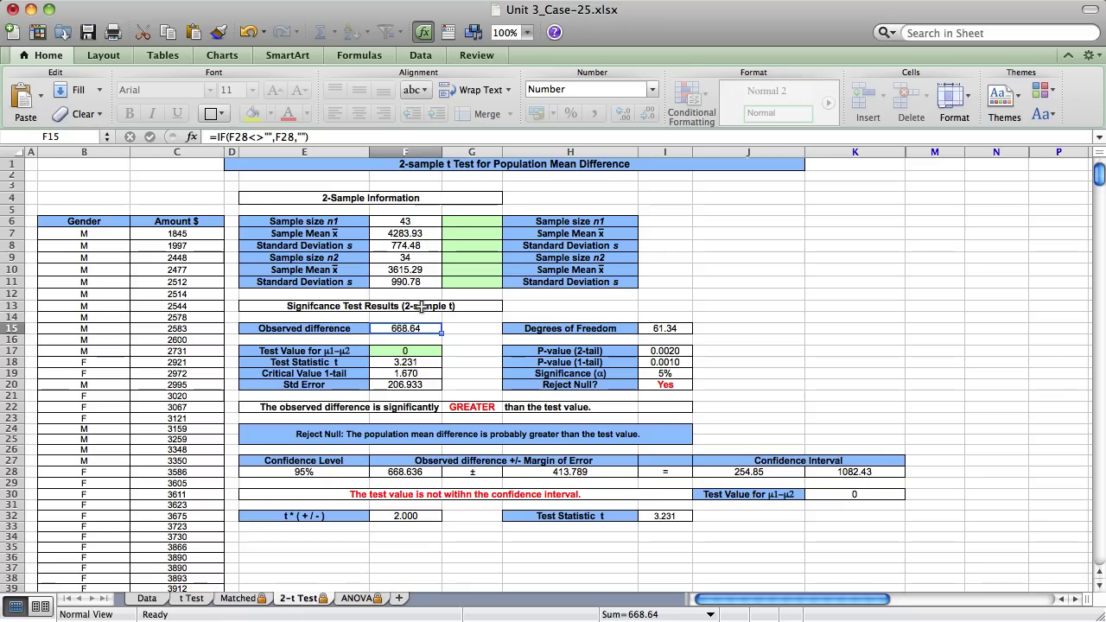
pyautogui.click(426, 228)
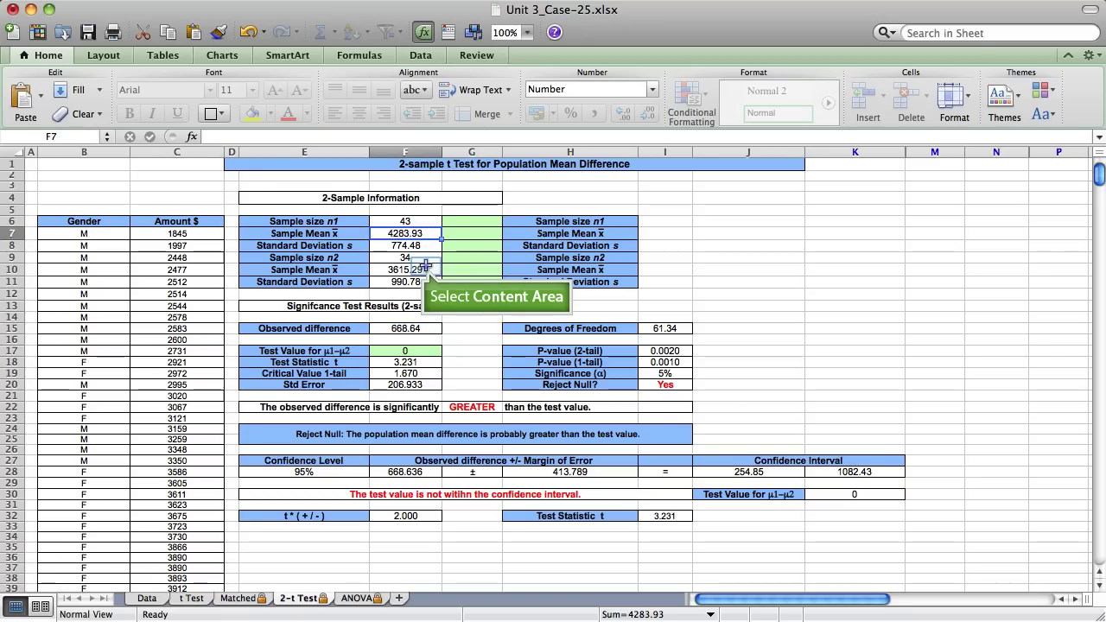
pyautogui.click(426, 267)
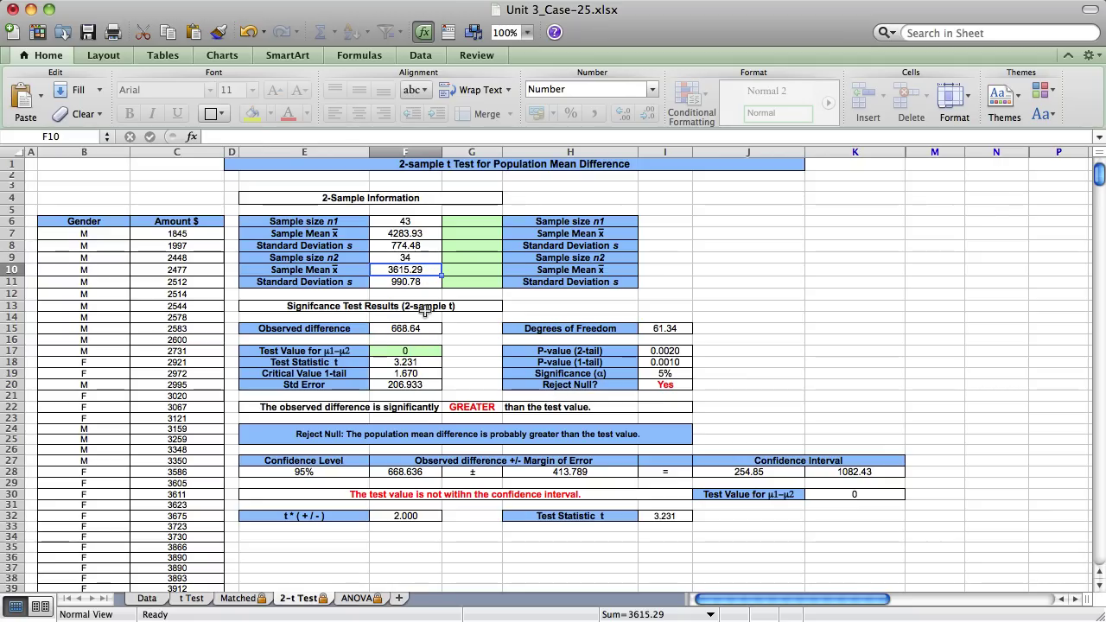
pyautogui.click(426, 346)
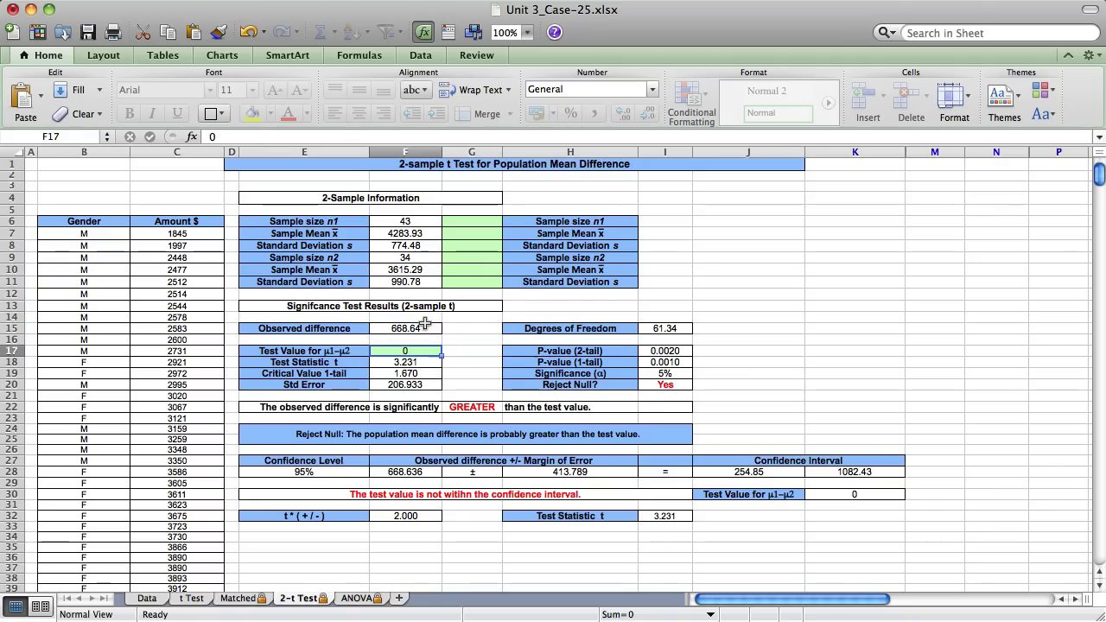
pyautogui.click(425, 325)
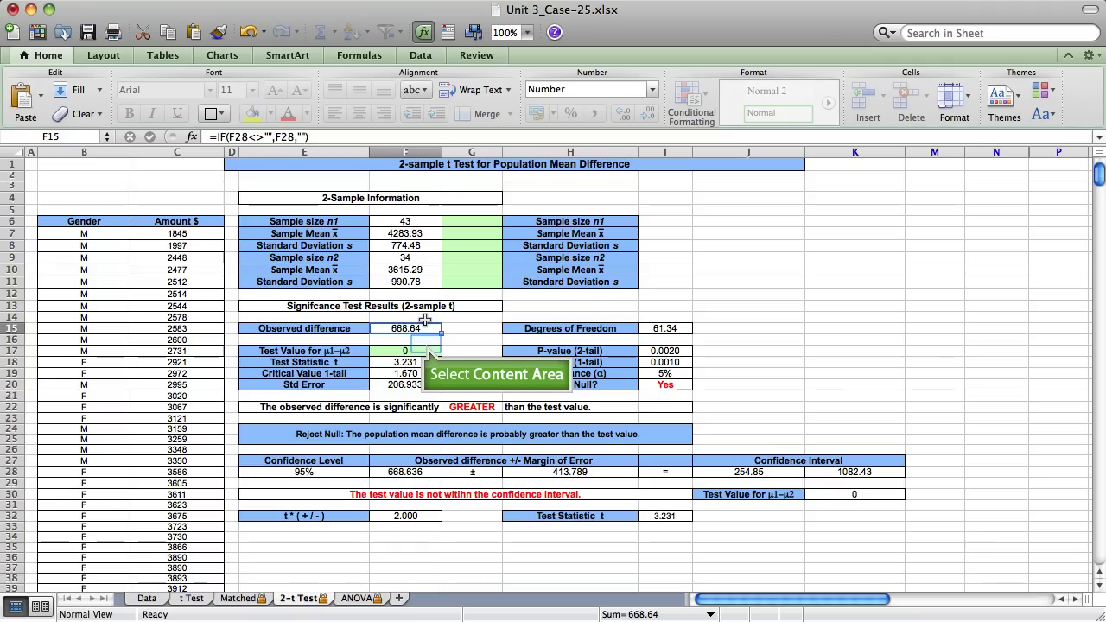
pyautogui.click(426, 347)
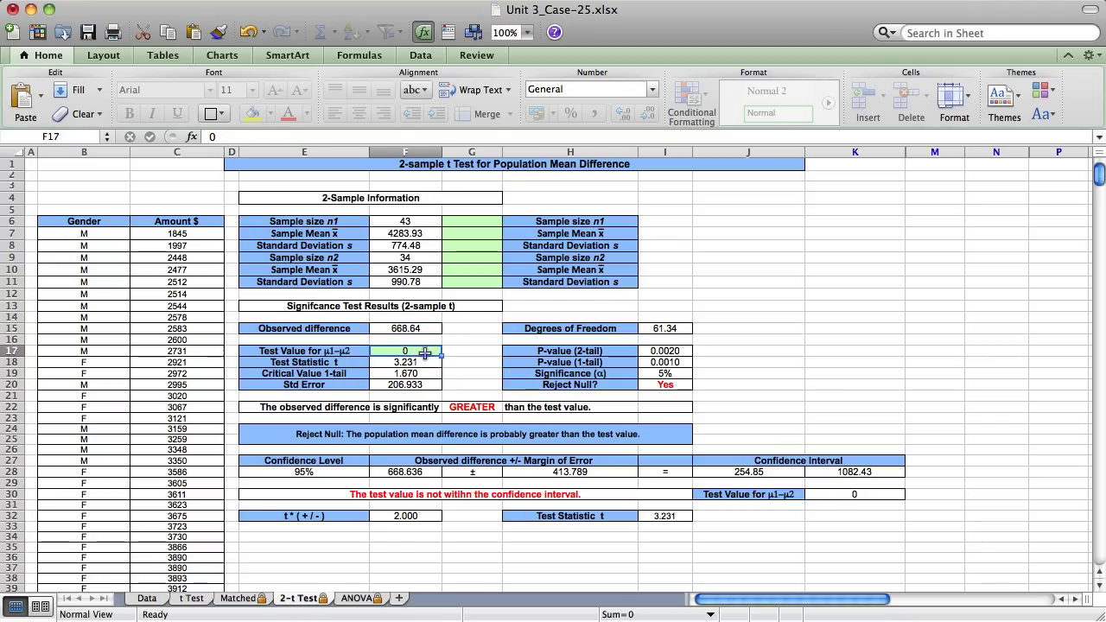
pyautogui.press('Return')
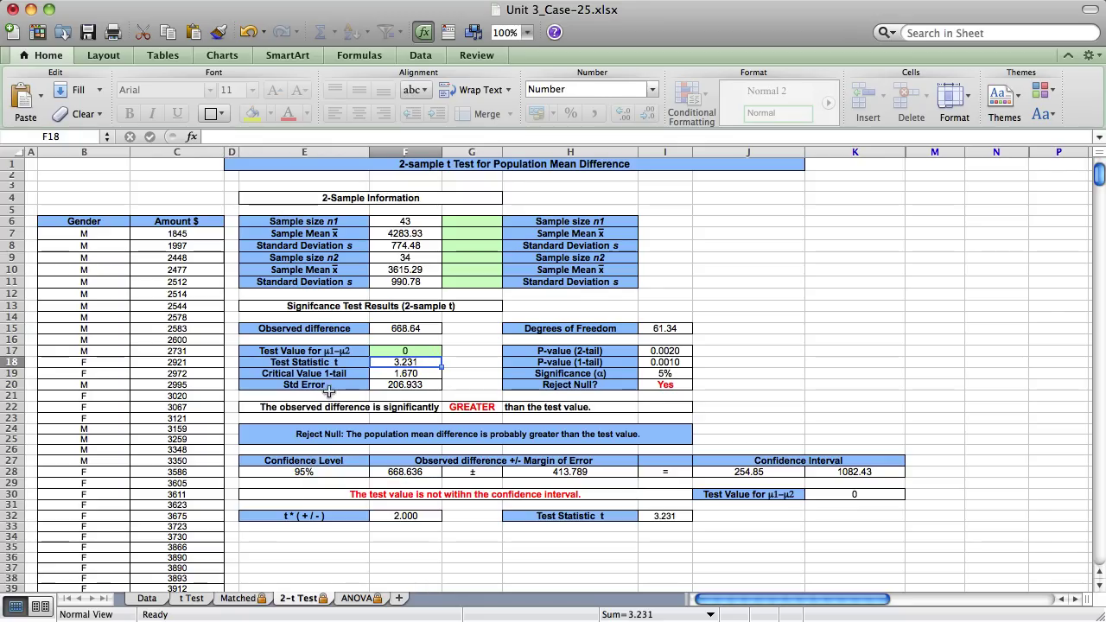
pyautogui.click(310, 465)
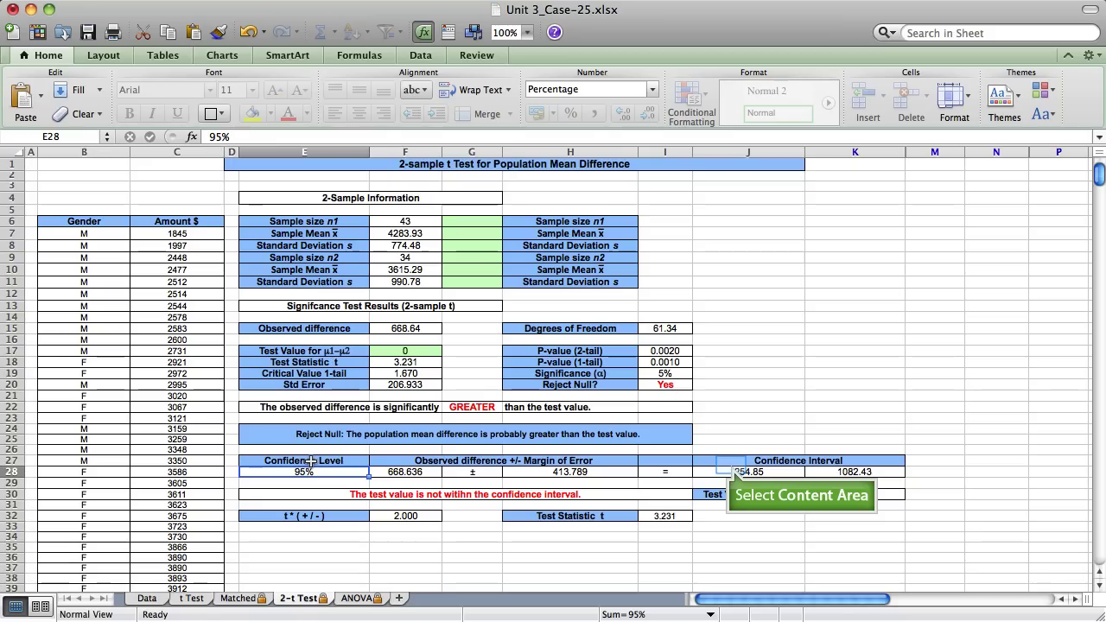
pyautogui.click(730, 467)
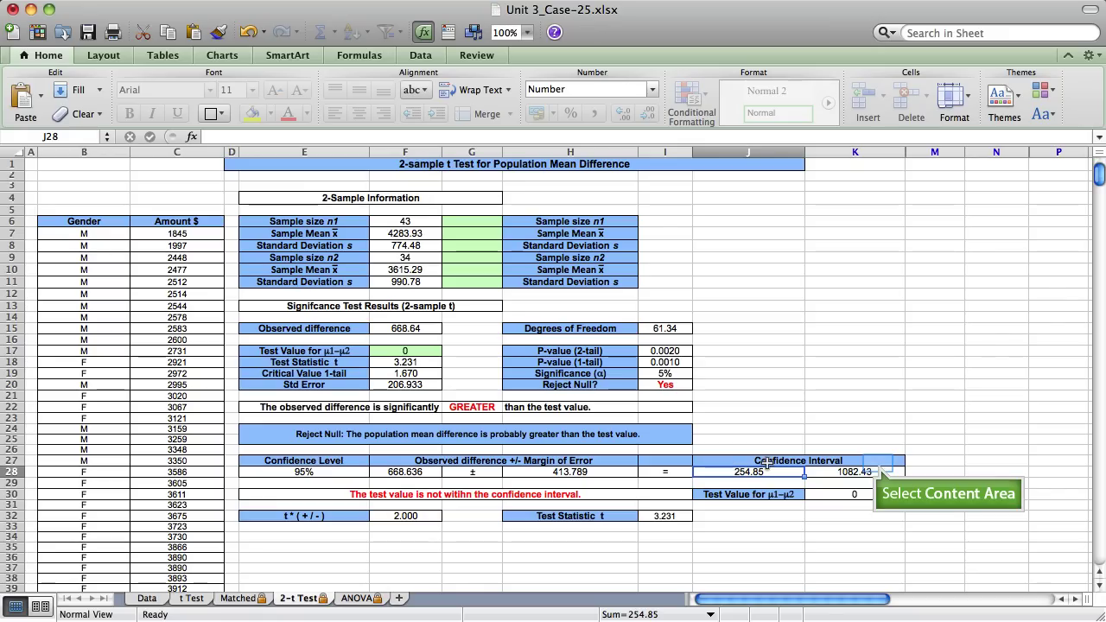
pyautogui.click(877, 466)
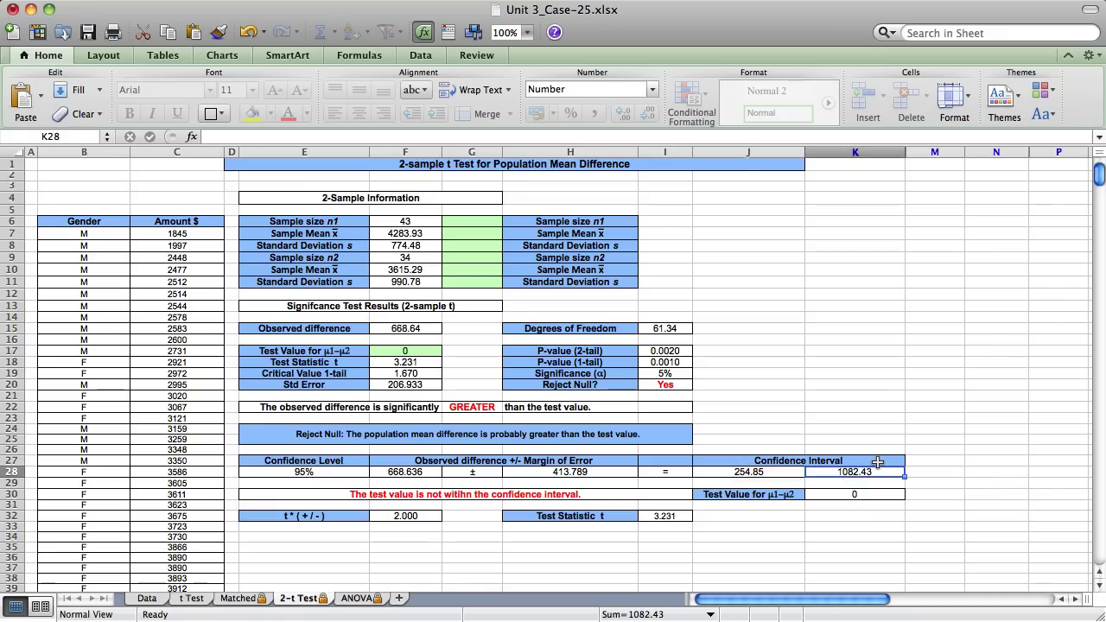
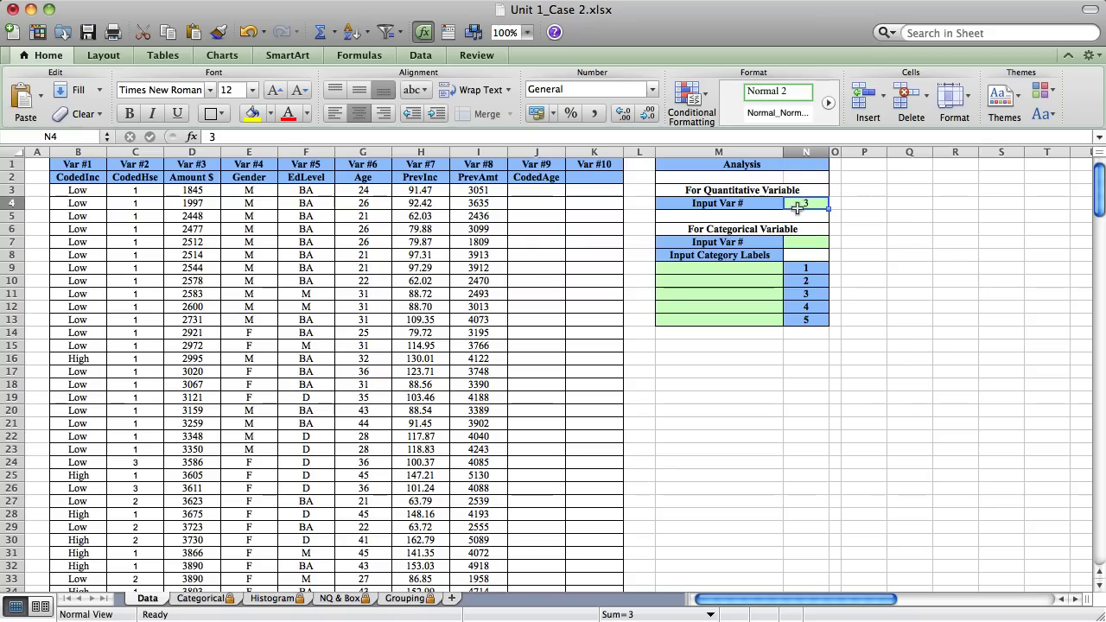
# Set the categorical Input Var # to 2 (CodedHse) and view the Grouping sheet
pyautogui.click(798, 239)
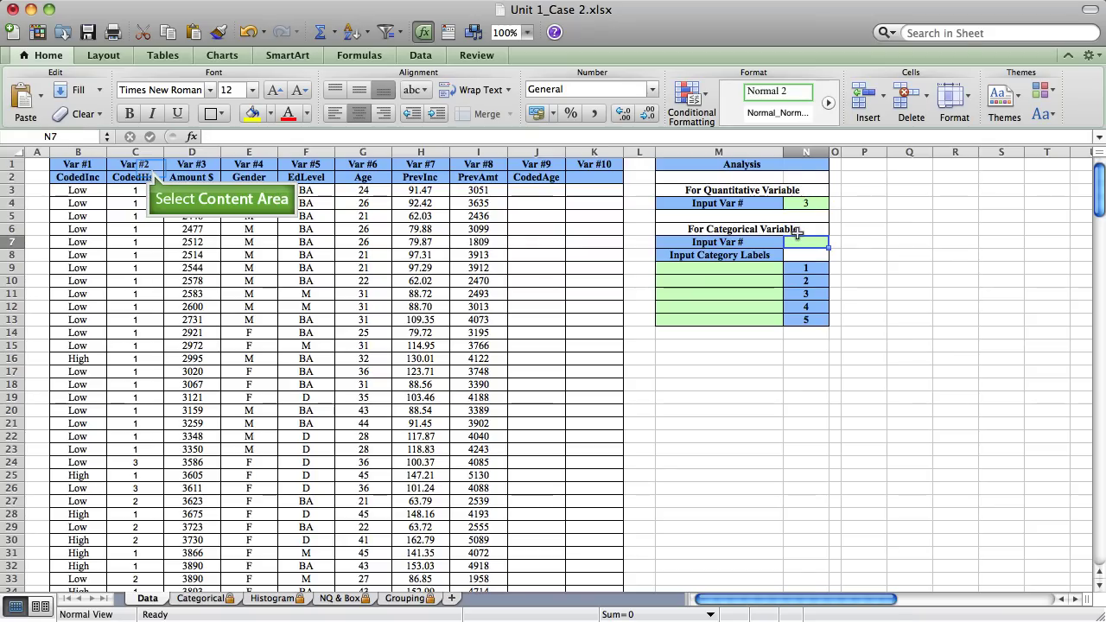
pyautogui.click(150, 171)
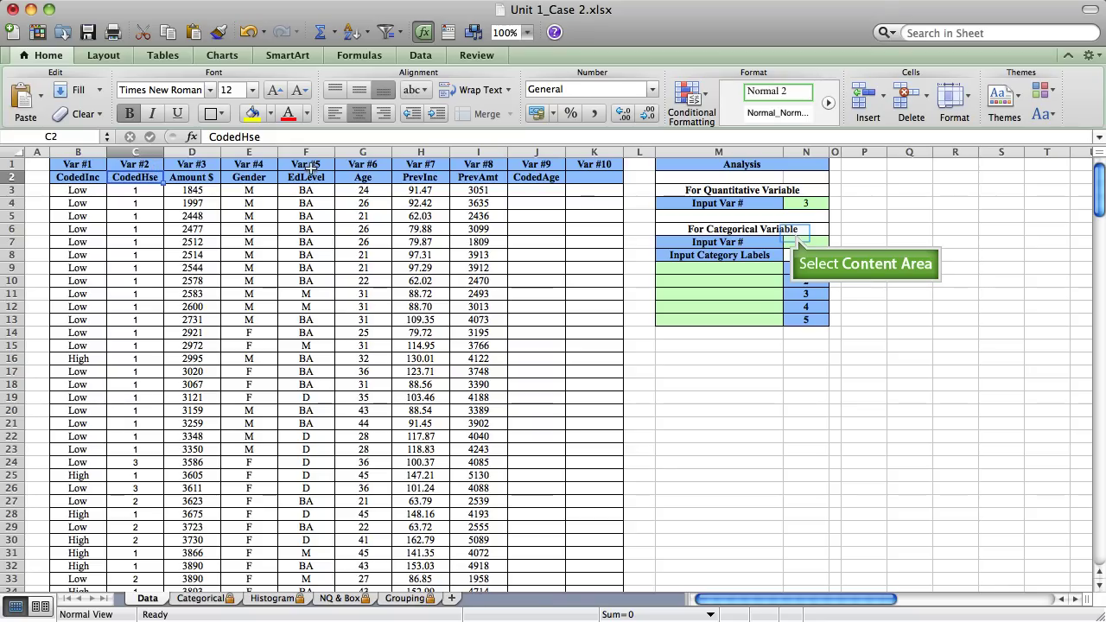
pyautogui.click(794, 237)
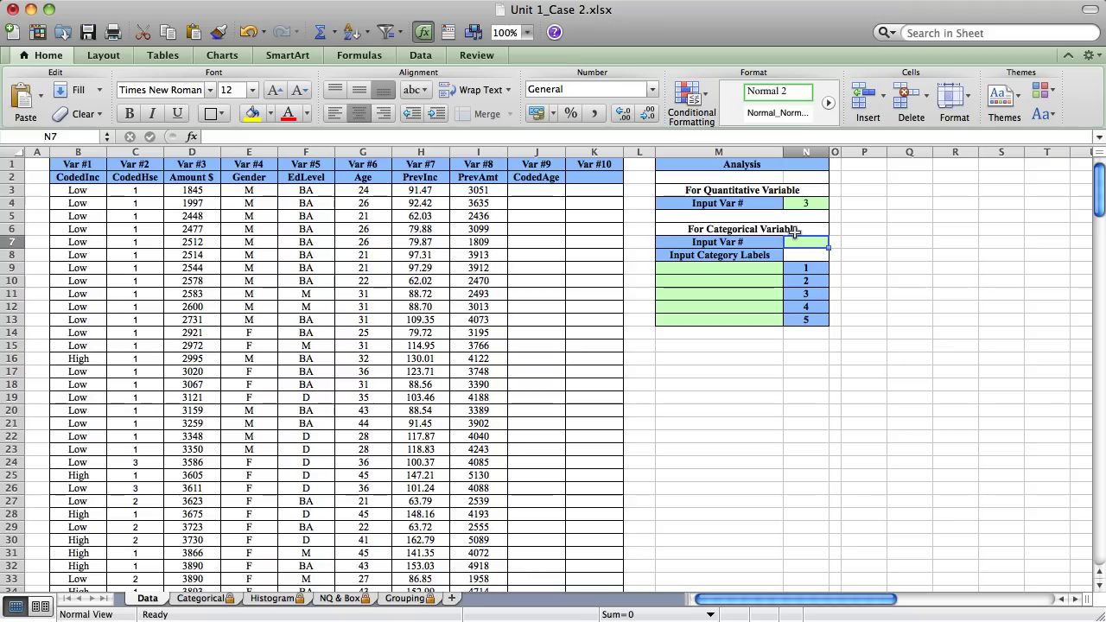
pyautogui.write('2')
pyautogui.press('Return')
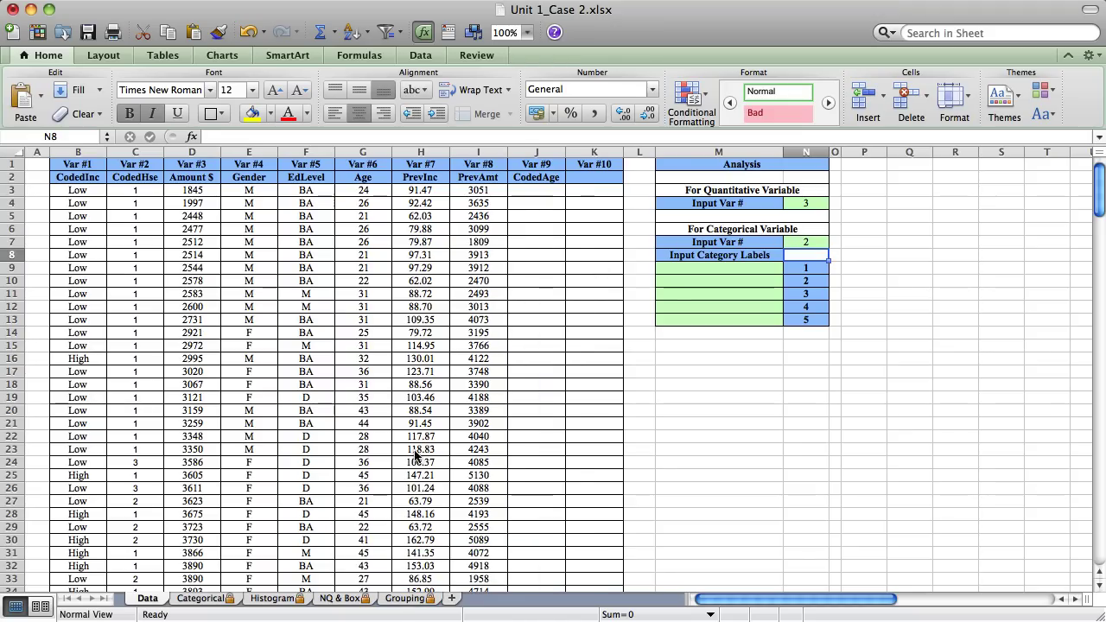
pyautogui.click(404, 598)
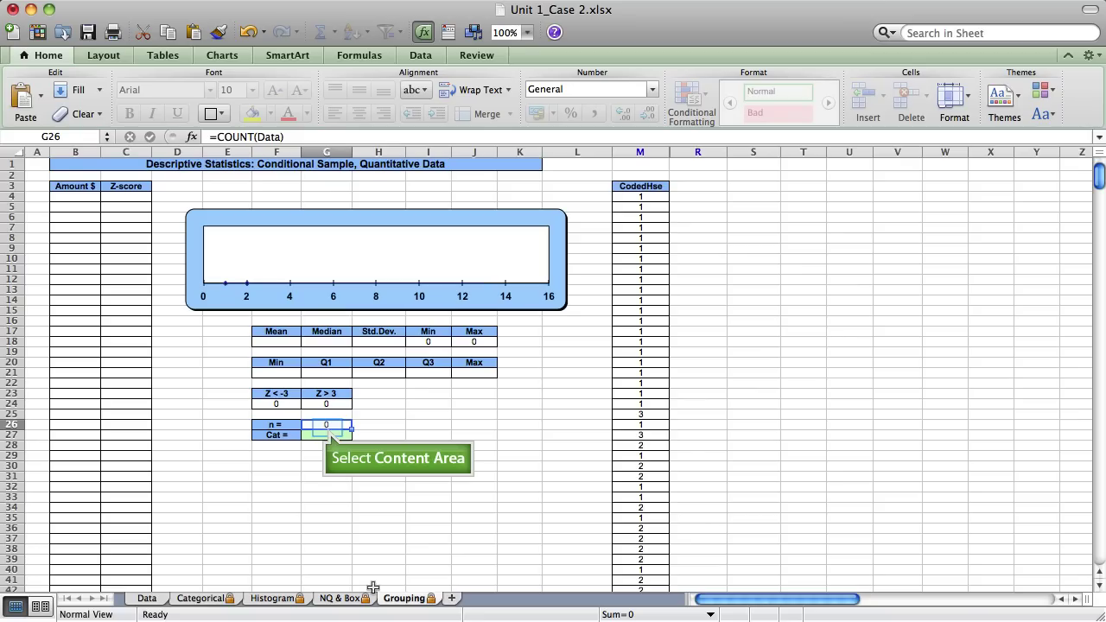
# Step the Grouping Cat value through 1, 2 and 3, then inspect the H18 standard-deviation formula
pyautogui.click(327, 427)
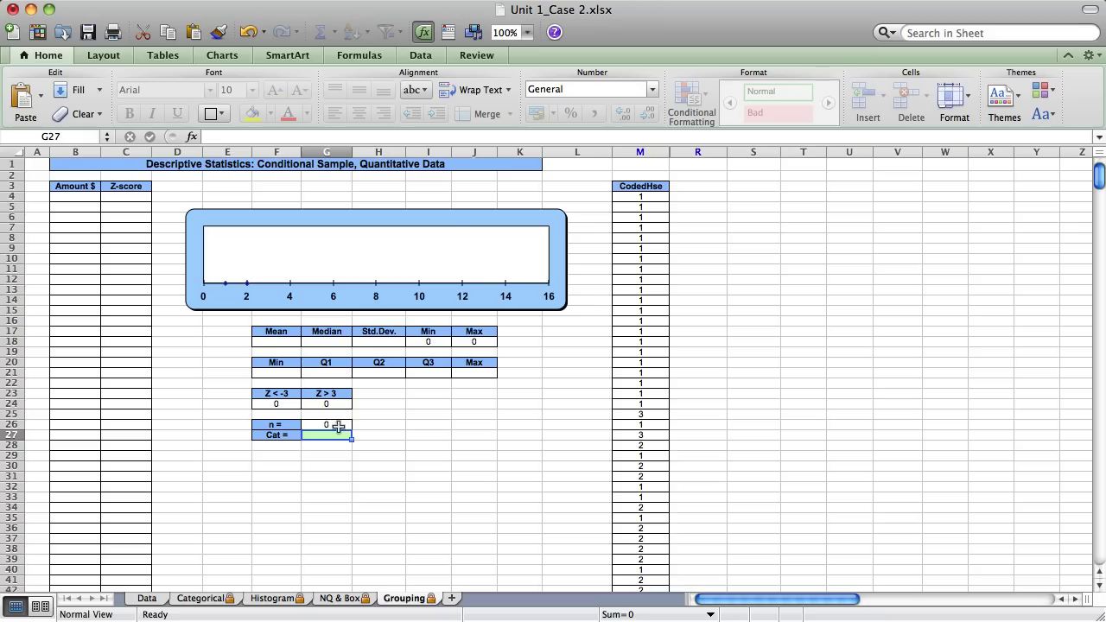
pyautogui.write('1')
pyautogui.press('Return')
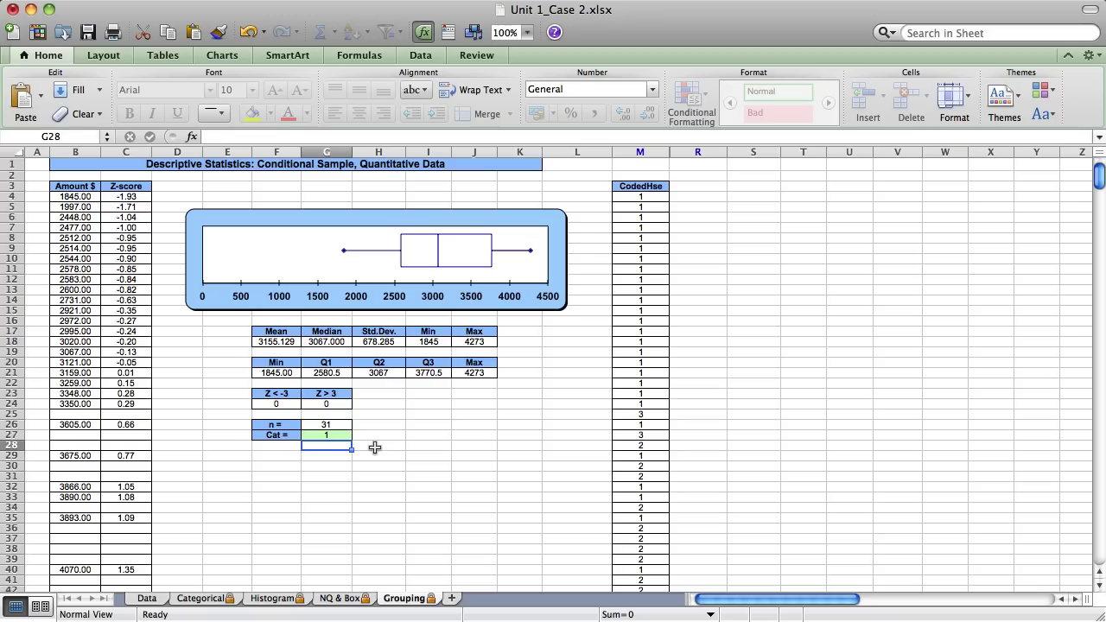
pyautogui.press('Up')
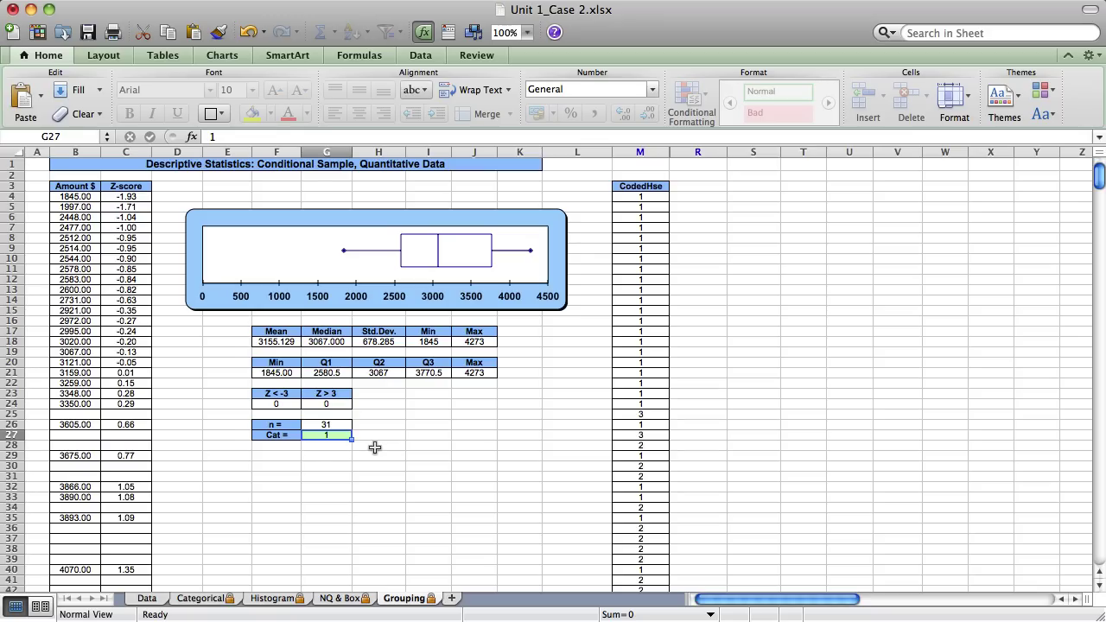
pyautogui.write('2')
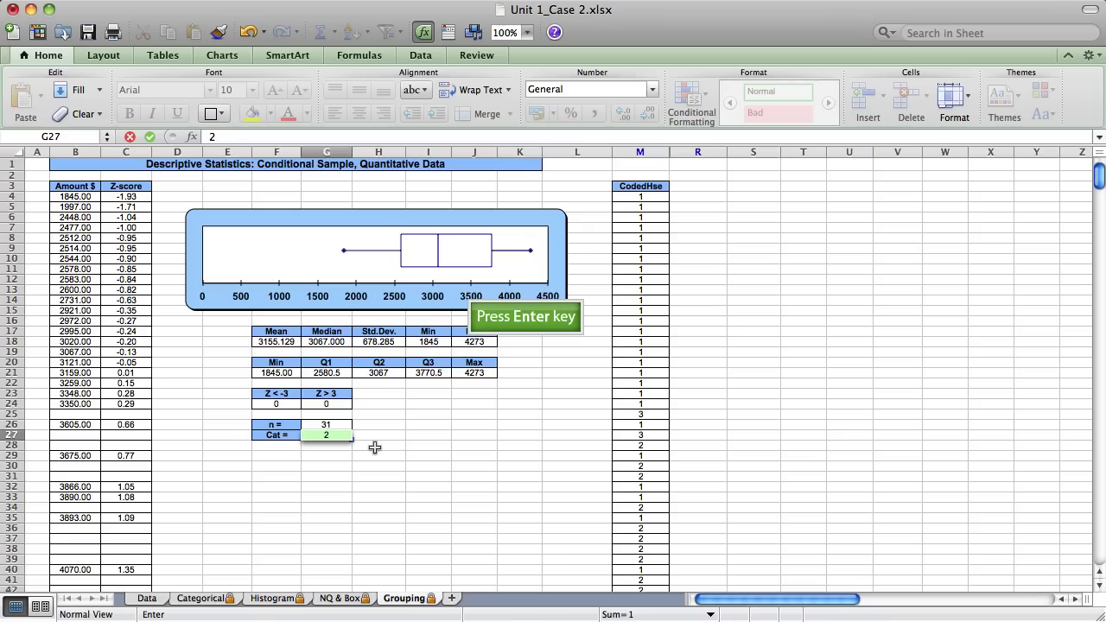
pyautogui.press('Return')
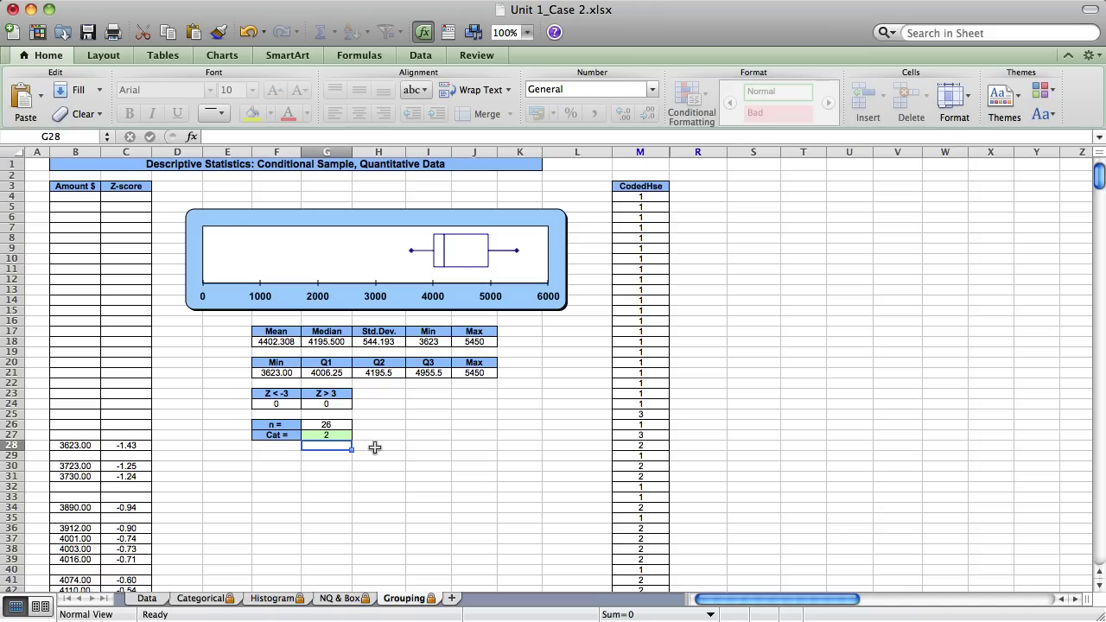
pyautogui.press('Up')
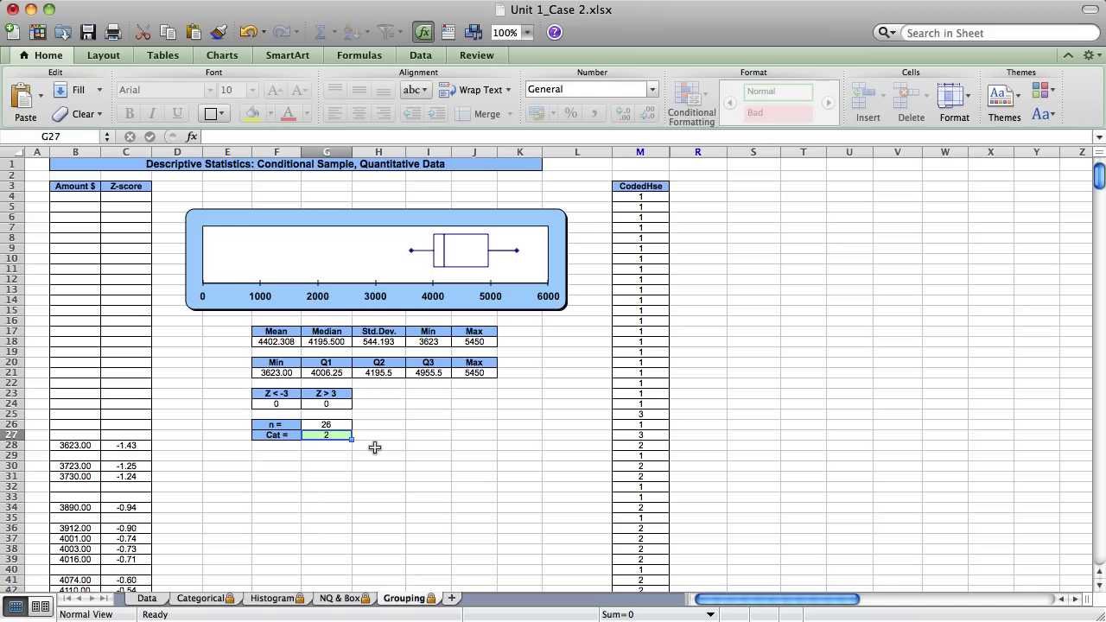
pyautogui.write('3')
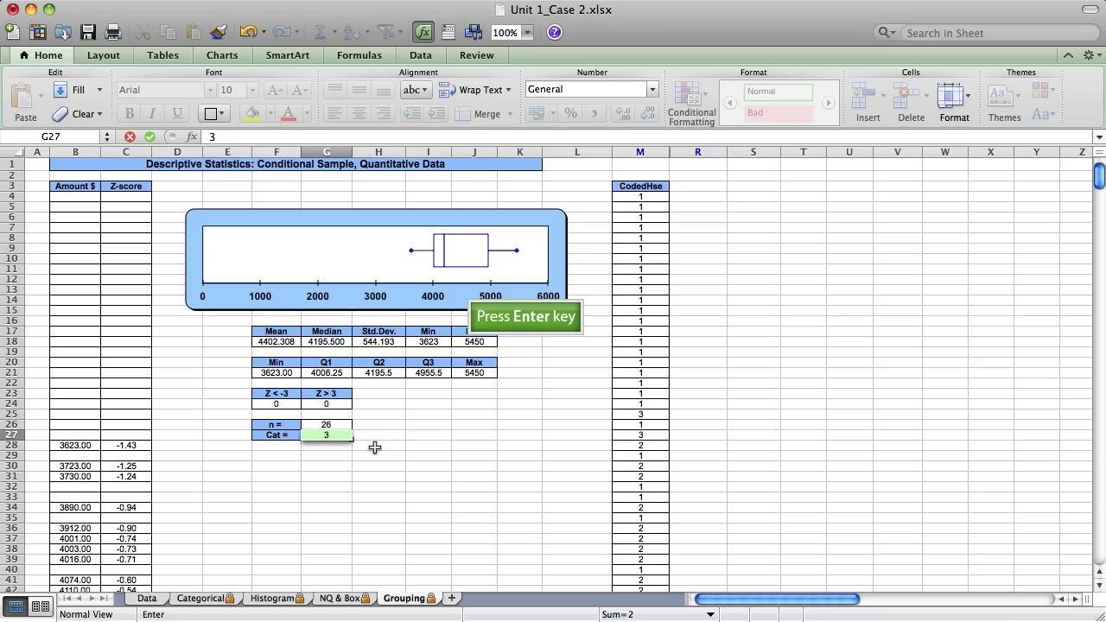
pyautogui.press('Return')
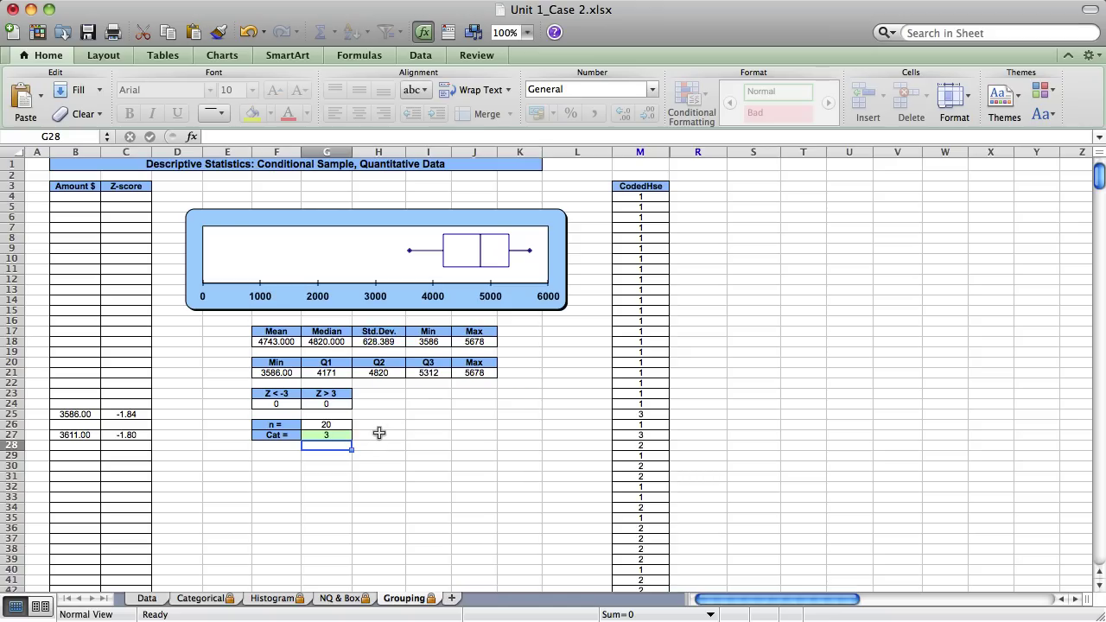
pyautogui.click(382, 338)
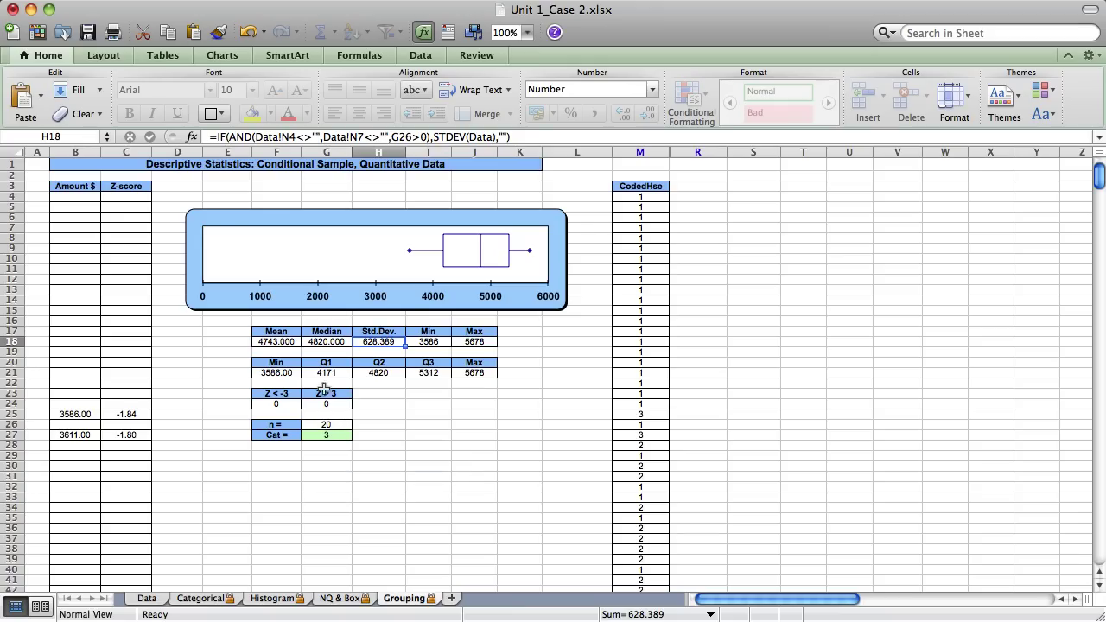
# Return the Grouping Cat value to 1 via 2, then switch to the Unit 3_Case-25 workbook
pyautogui.click(321, 432)
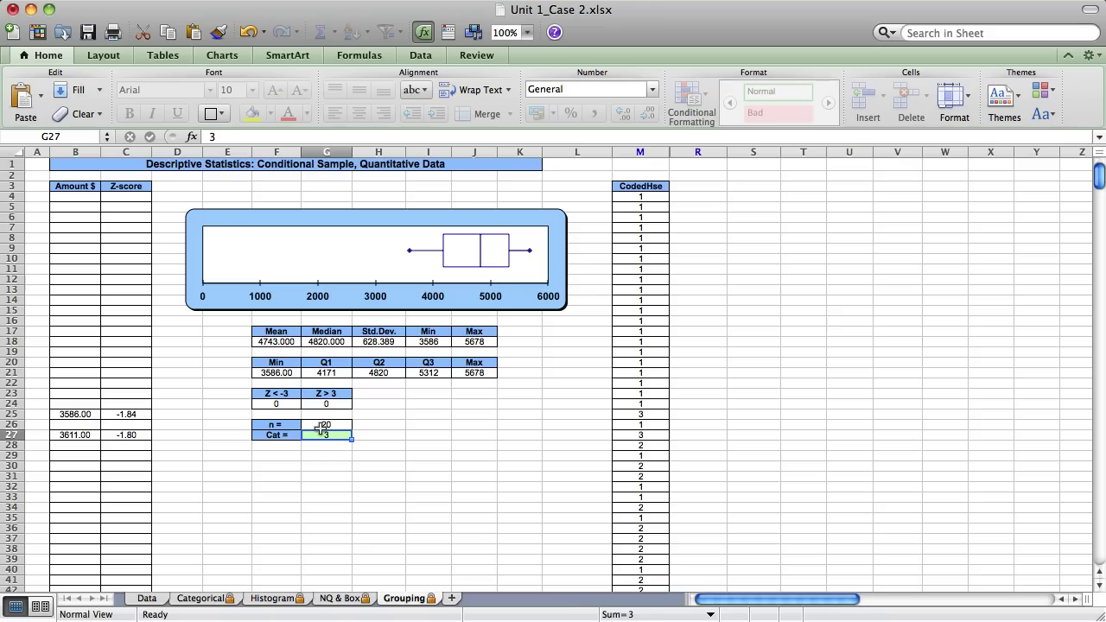
pyautogui.write('2')
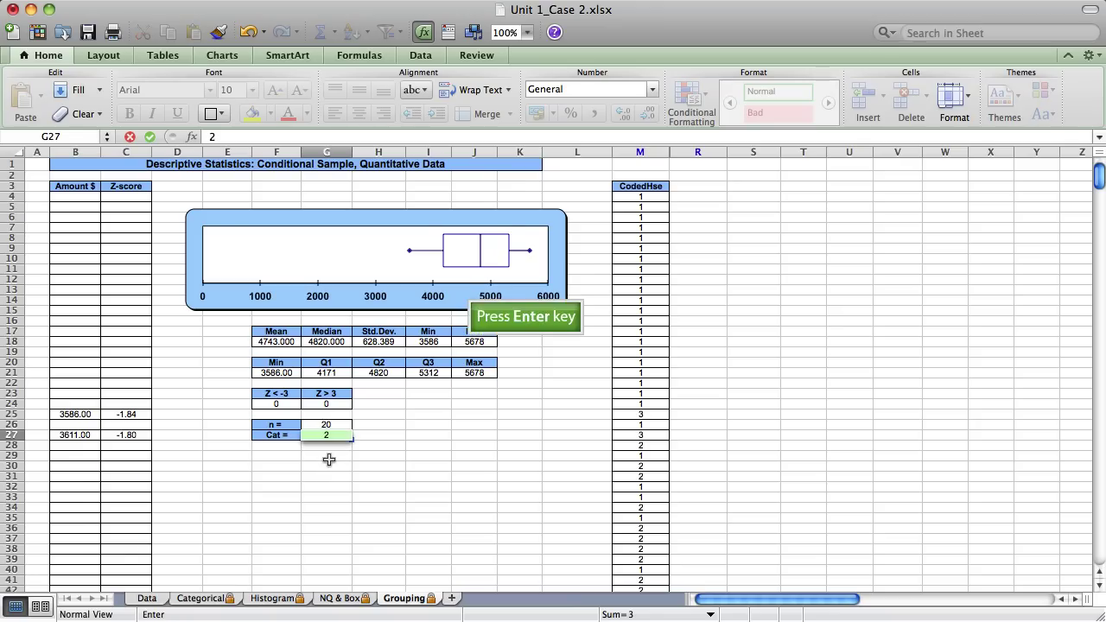
pyautogui.press('Return')
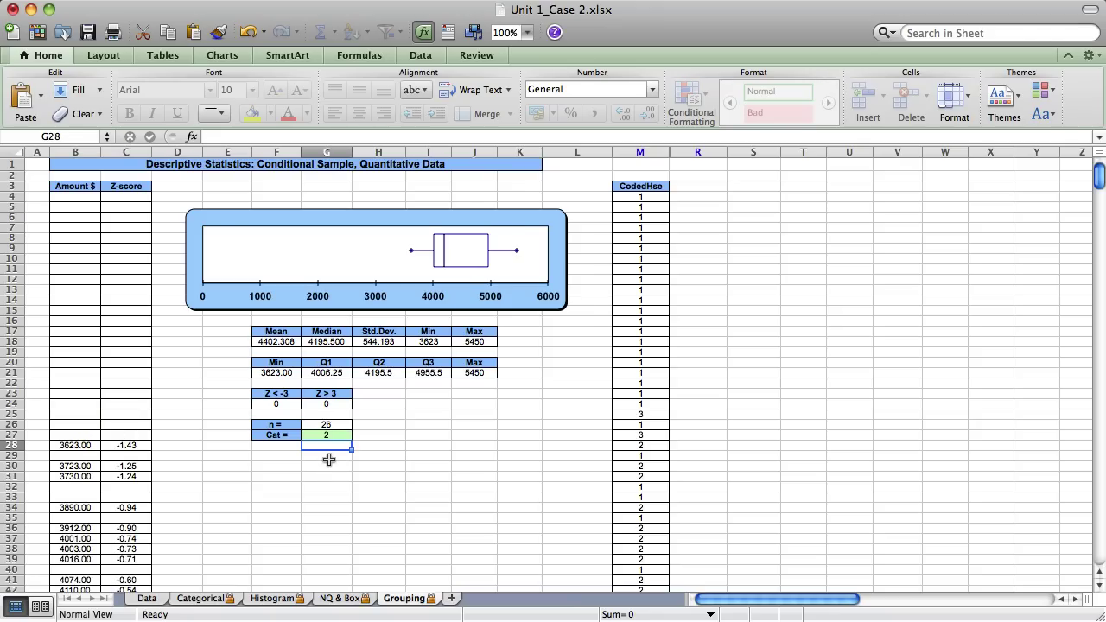
pyautogui.press('Up')
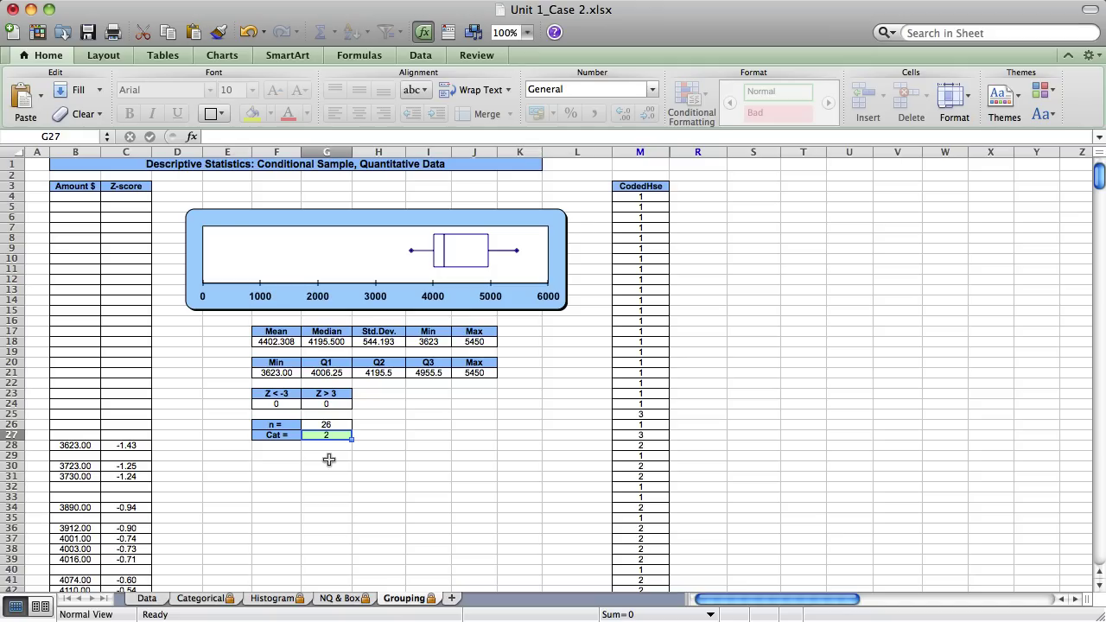
pyautogui.write('1')
pyautogui.press('Return')
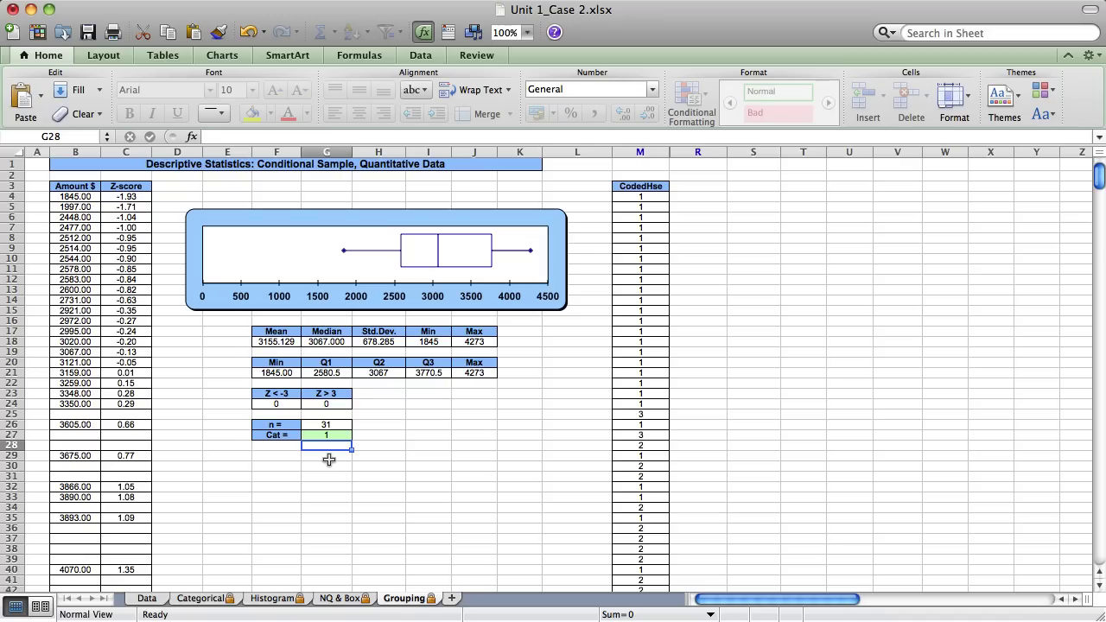
pyautogui.press('super+grave')
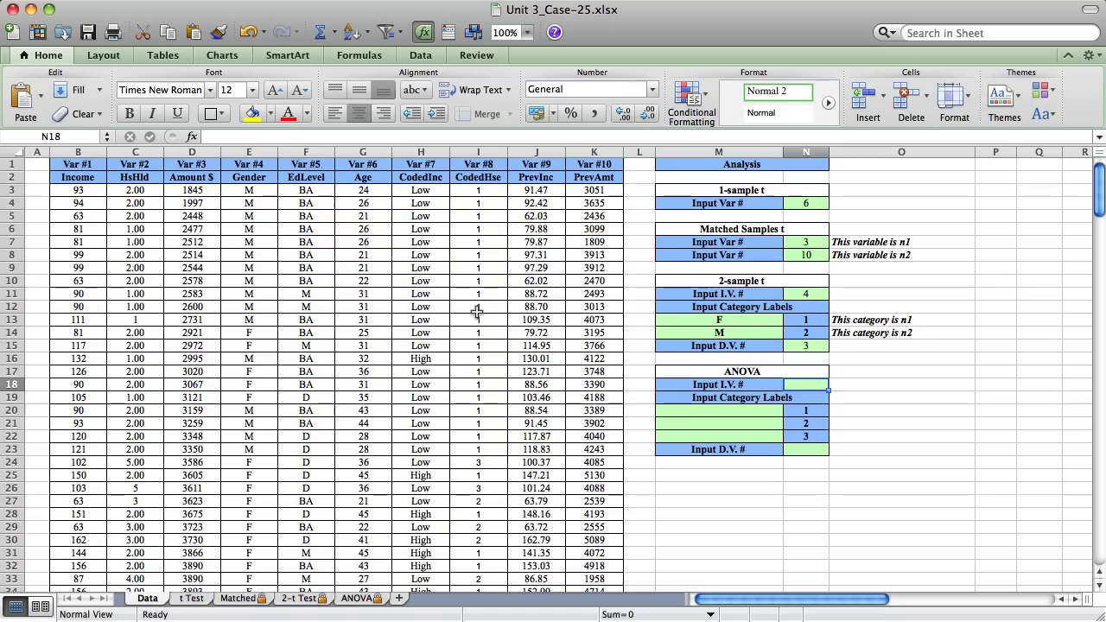
# Set the ANOVA independent variable number to 8 after checking the CodedHse column
pyautogui.click(491, 172)
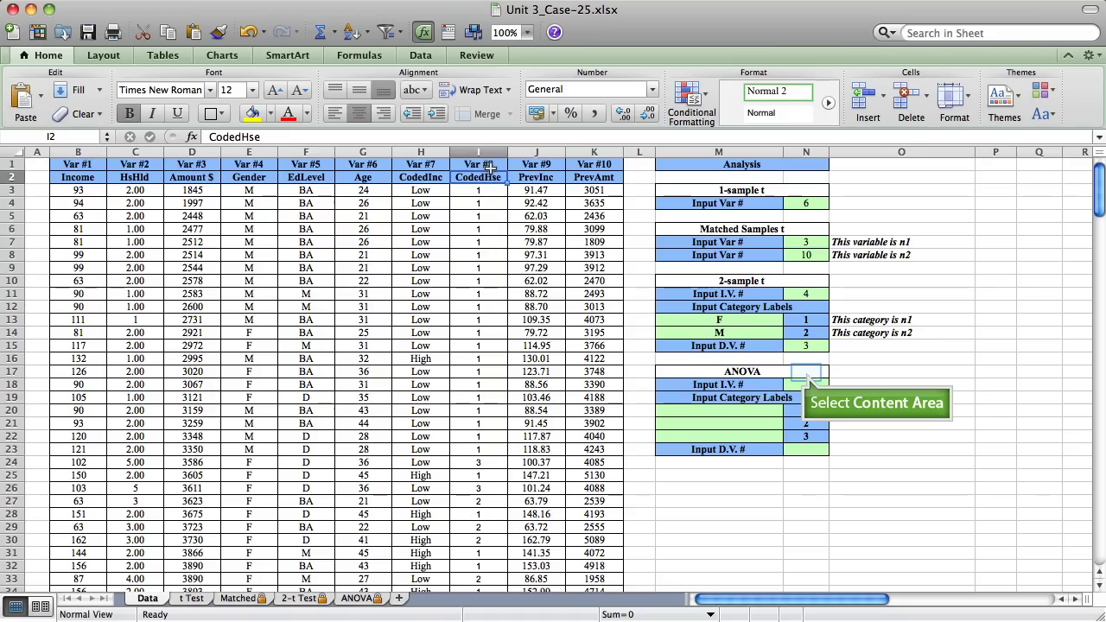
pyautogui.click(805, 371)
pyautogui.write('8')
pyautogui.press('Return')
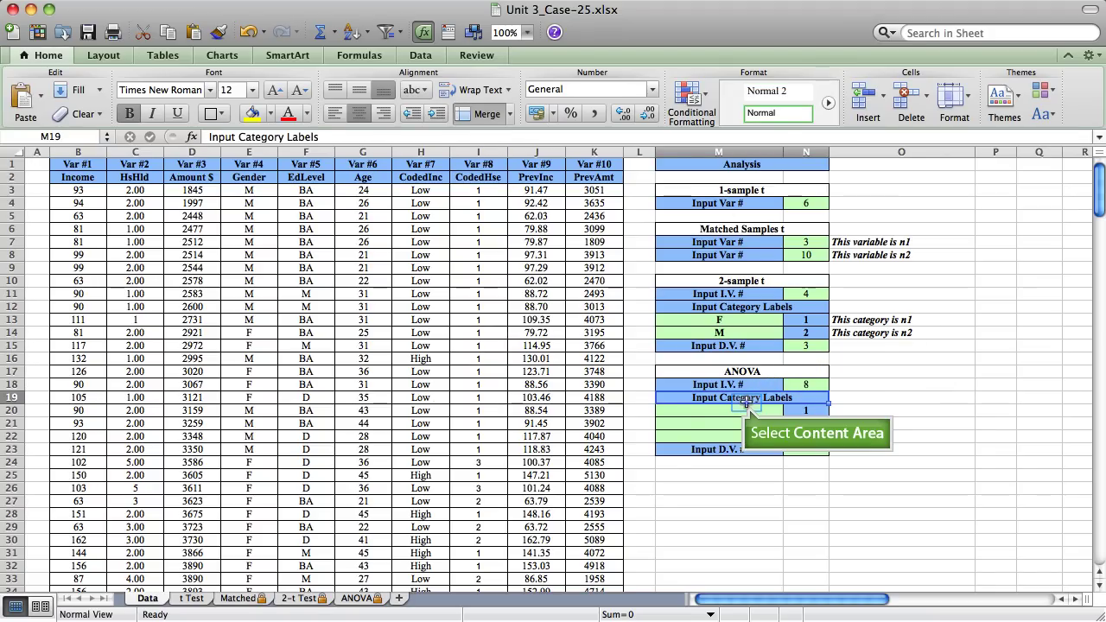
# Enter the ANOVA category labels 1, 2 and 3
pyautogui.click(745, 404)
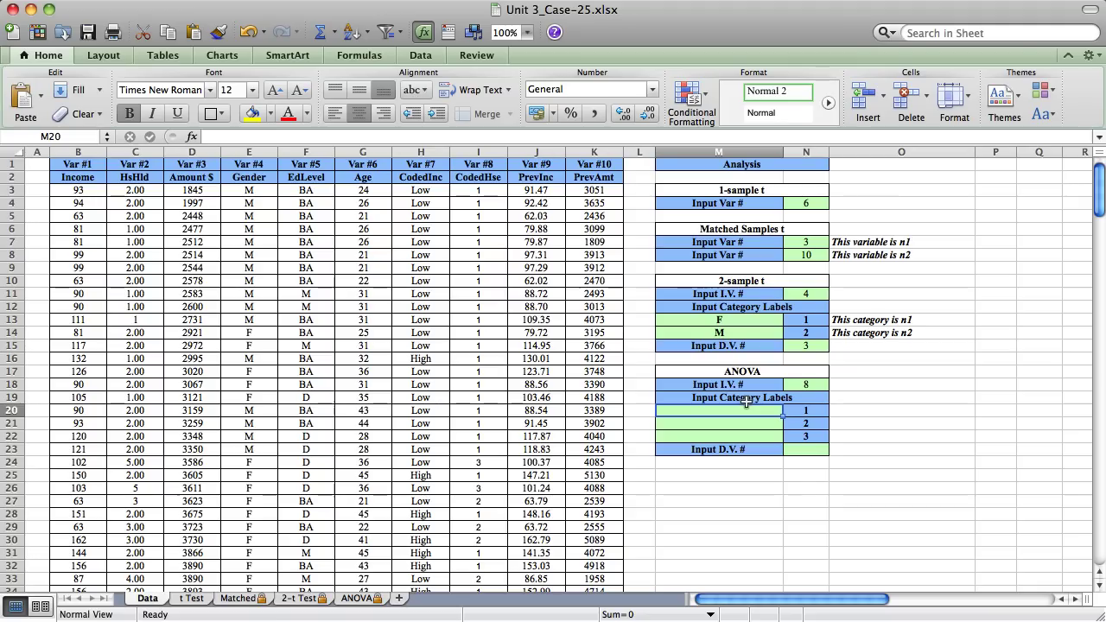
pyautogui.write('1')
pyautogui.press('Return')
pyautogui.write('2')
pyautogui.press('Return')
pyautogui.write('3')
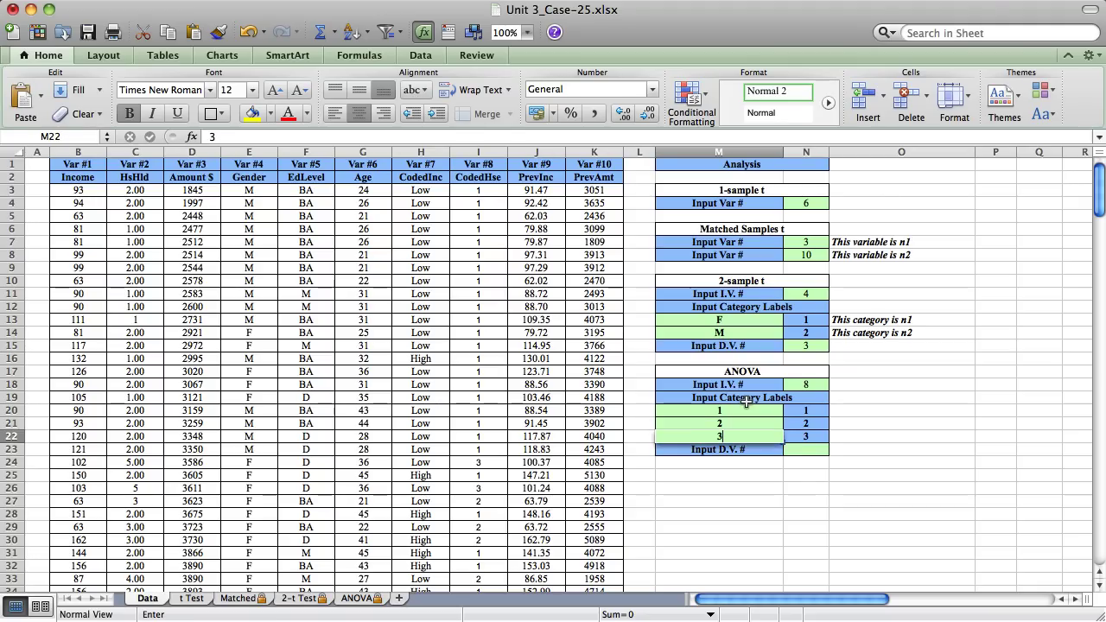
pyautogui.press('Return')
# Set the dependent variable number to 3 and view the ANOVA sheet results
pyautogui.press('Tab')
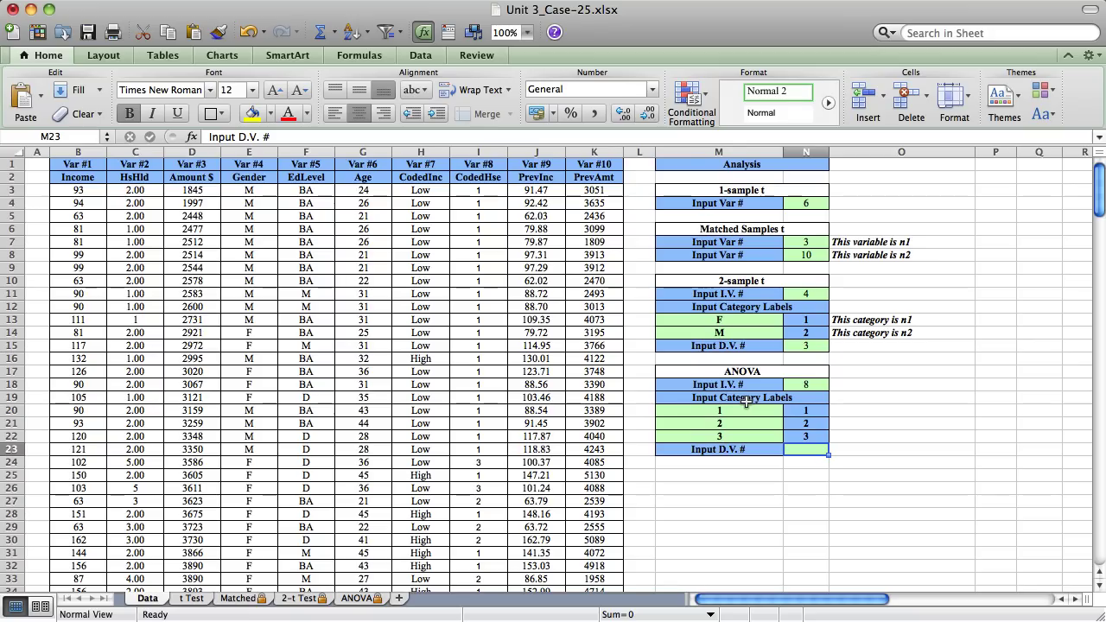
pyautogui.write('3')
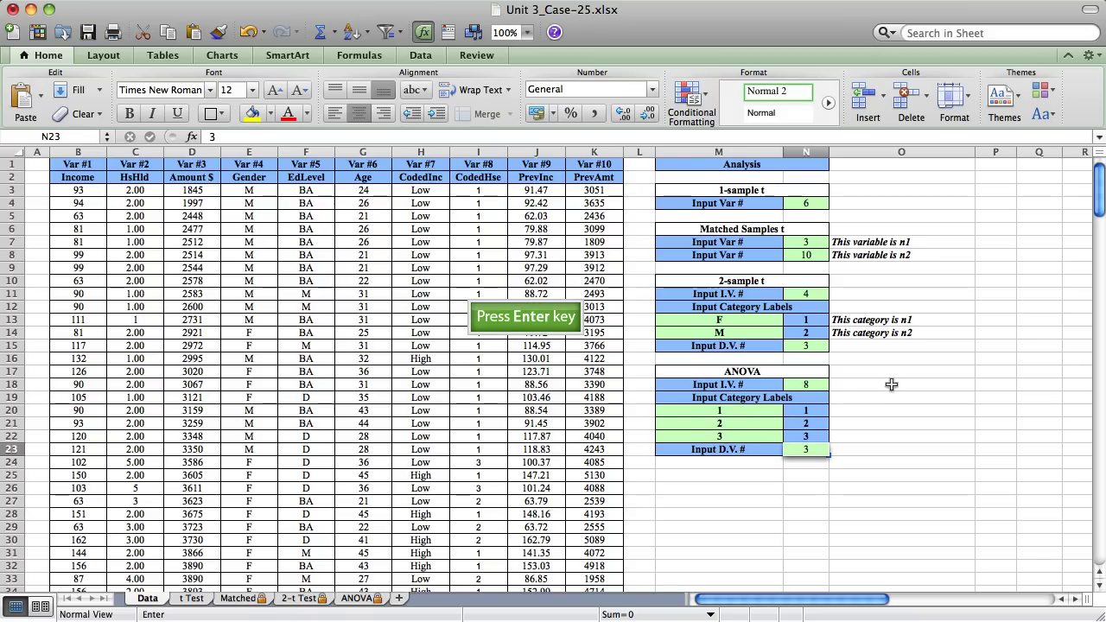
pyautogui.press('Return')
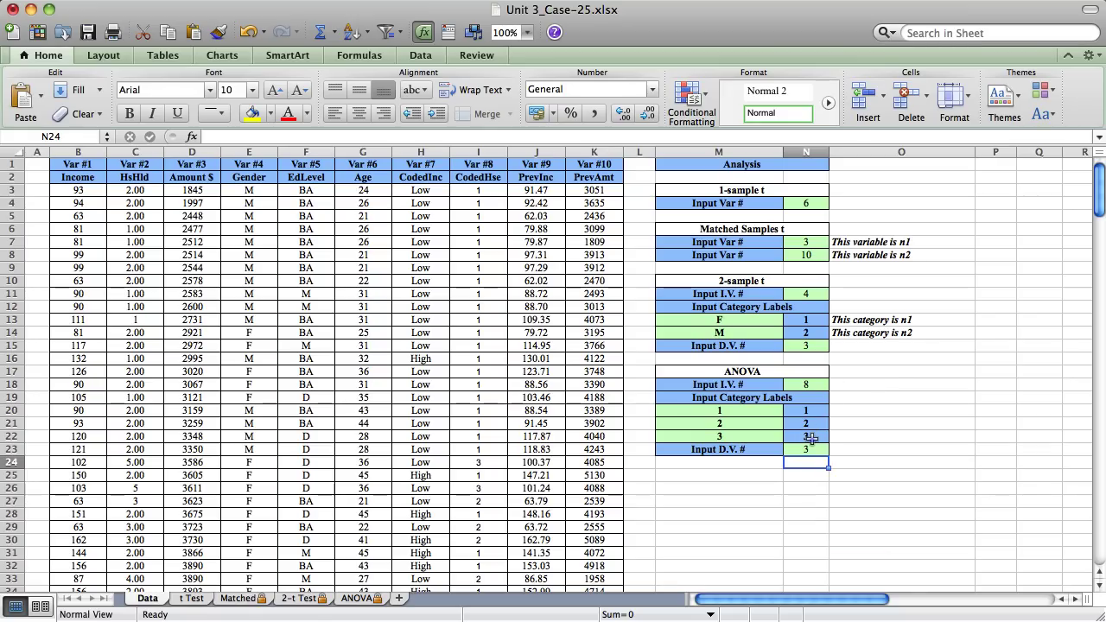
pyautogui.press('Up')
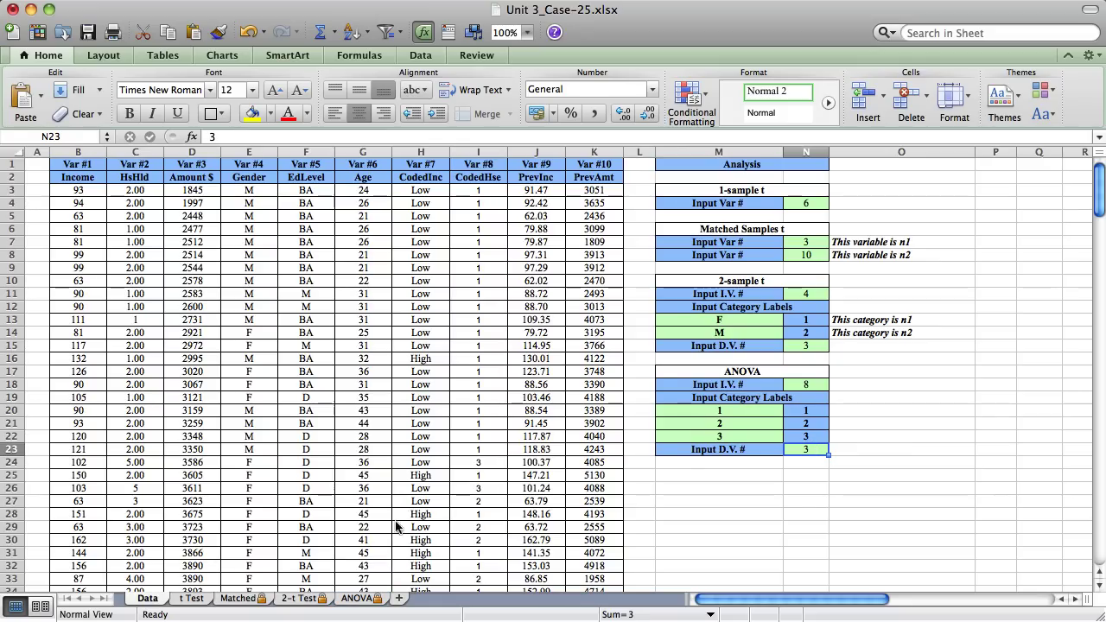
pyautogui.click(356, 598)
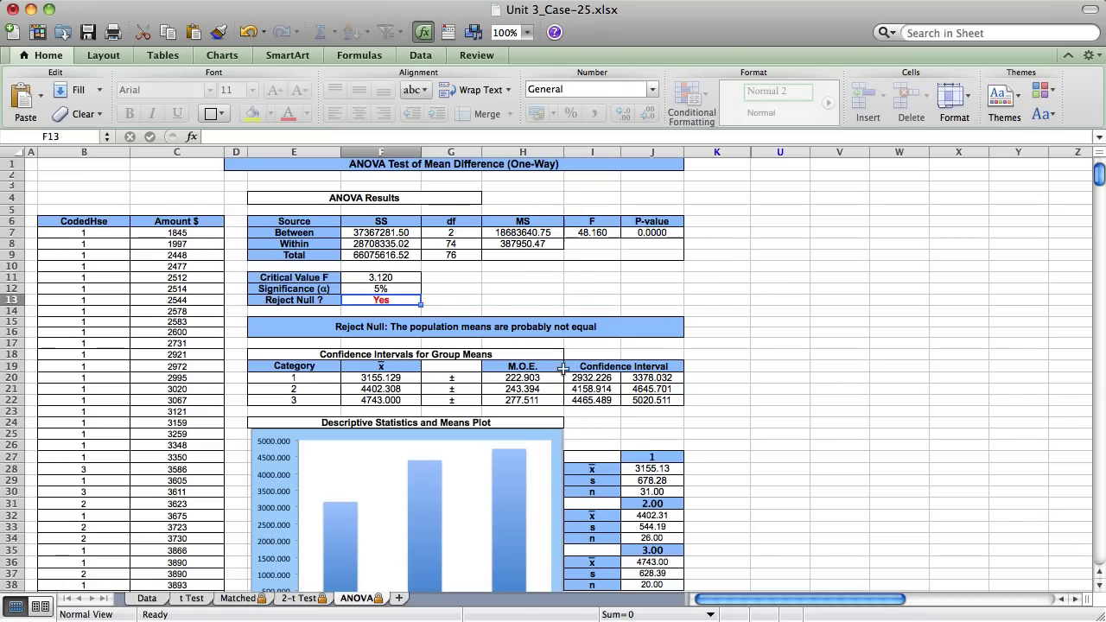
pyautogui.click(574, 230)
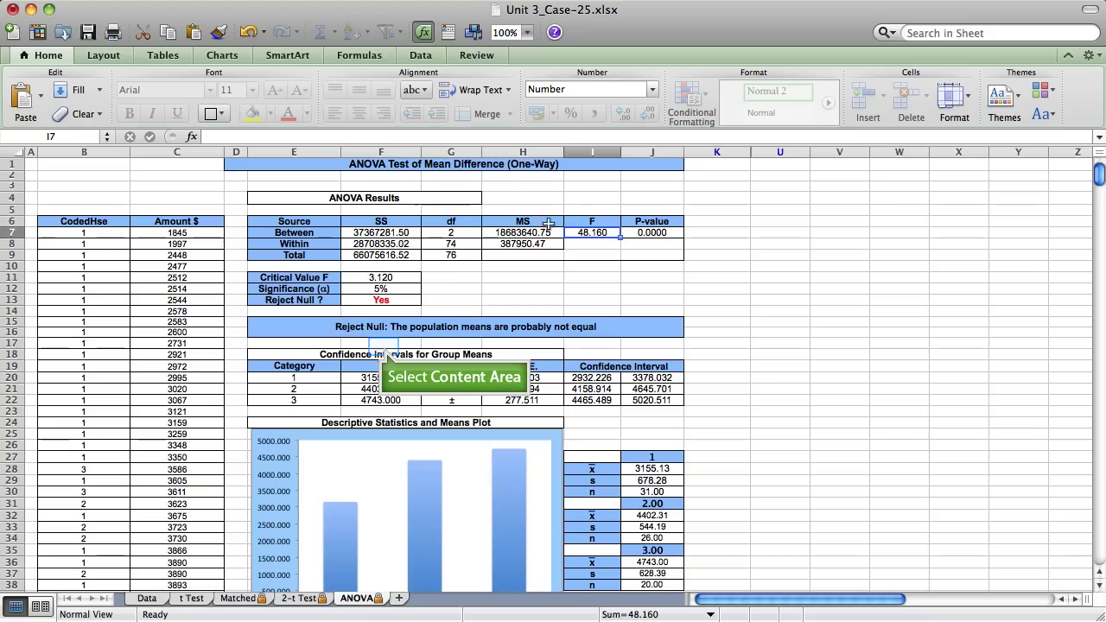
pyautogui.click(383, 348)
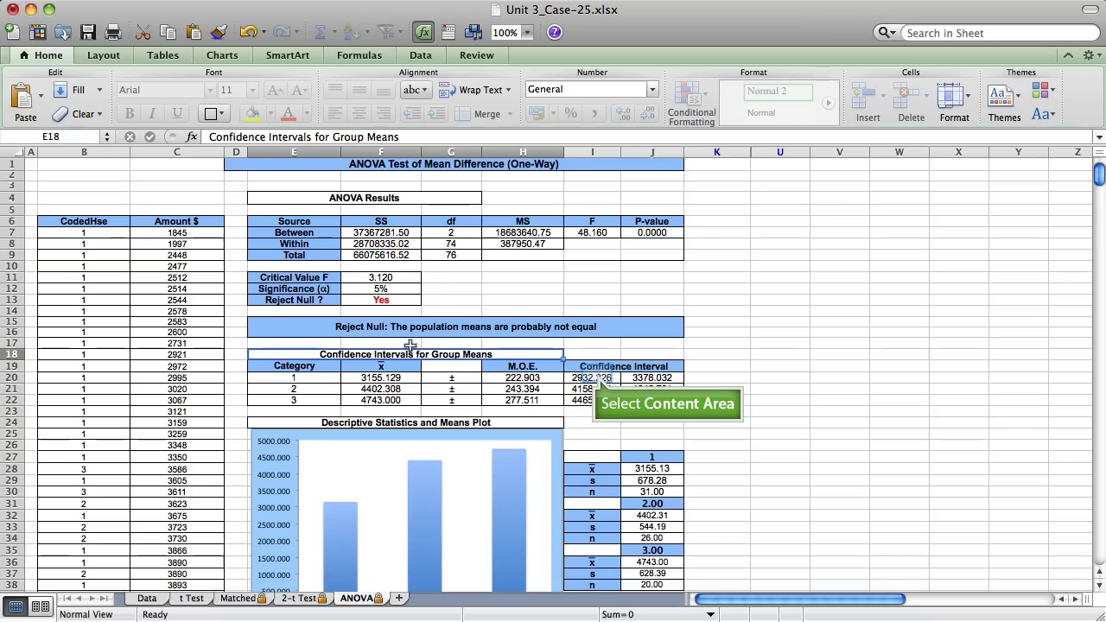
pyautogui.click(596, 375)
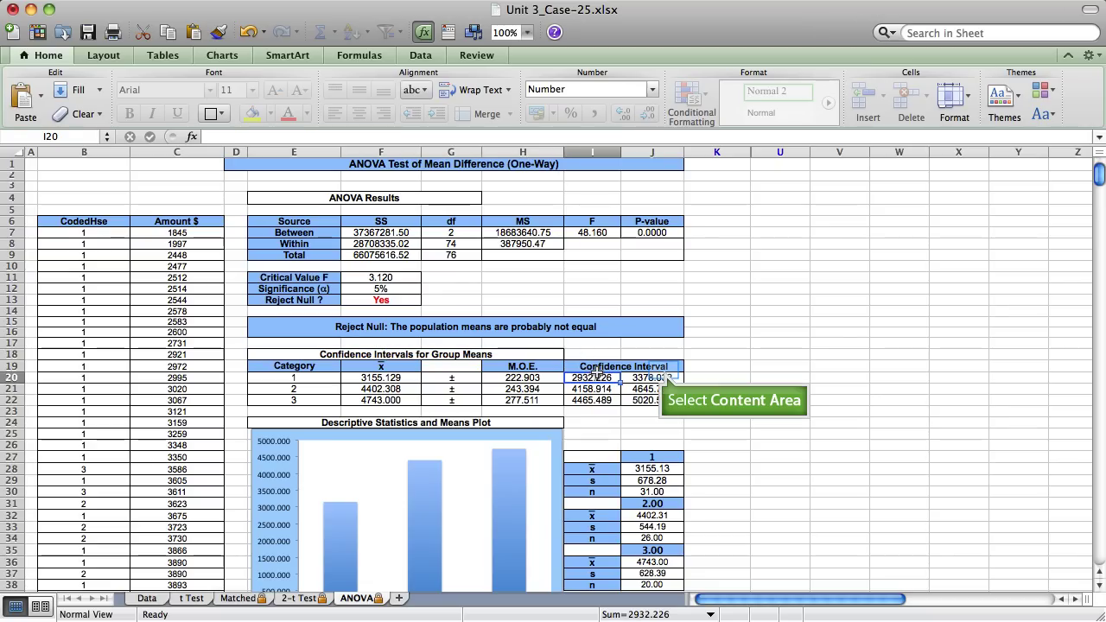
pyautogui.click(663, 370)
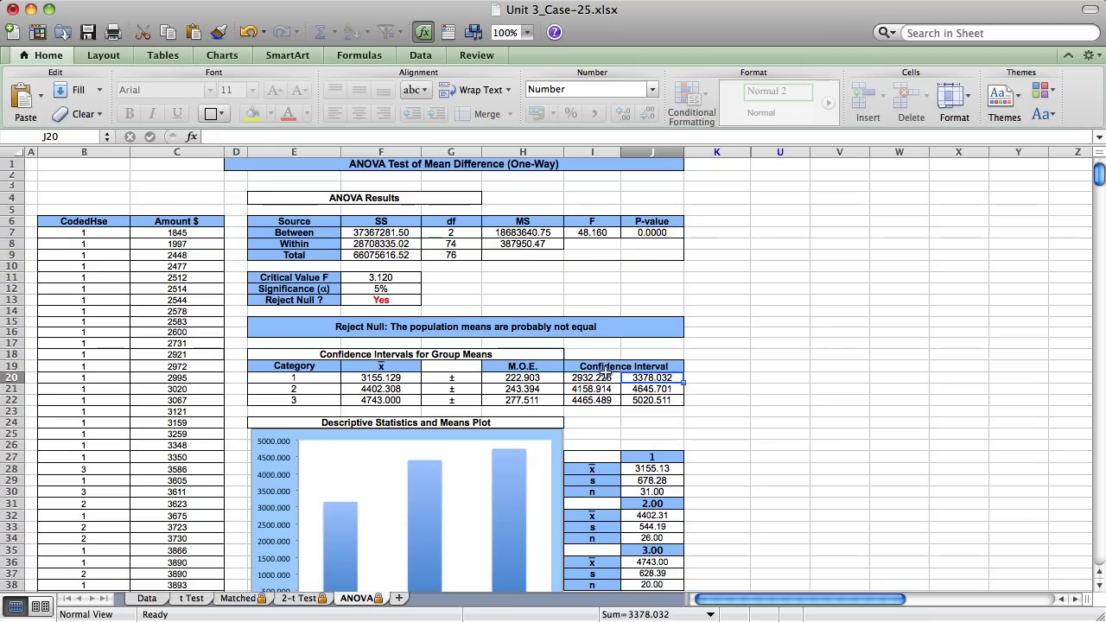
pyautogui.click(593, 388)
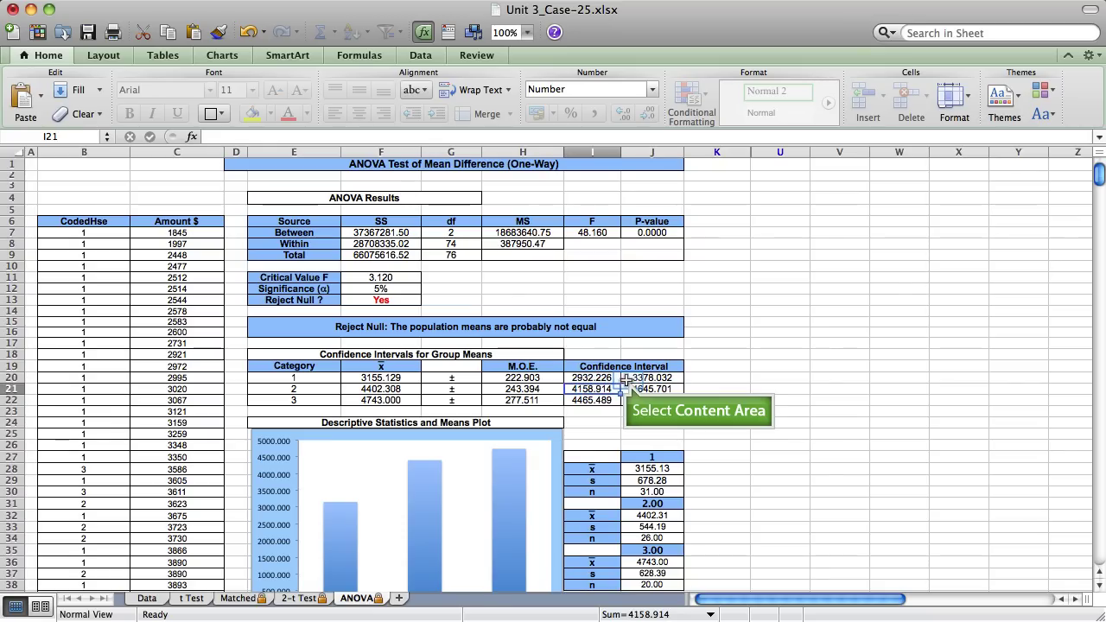
pyautogui.press('Right')
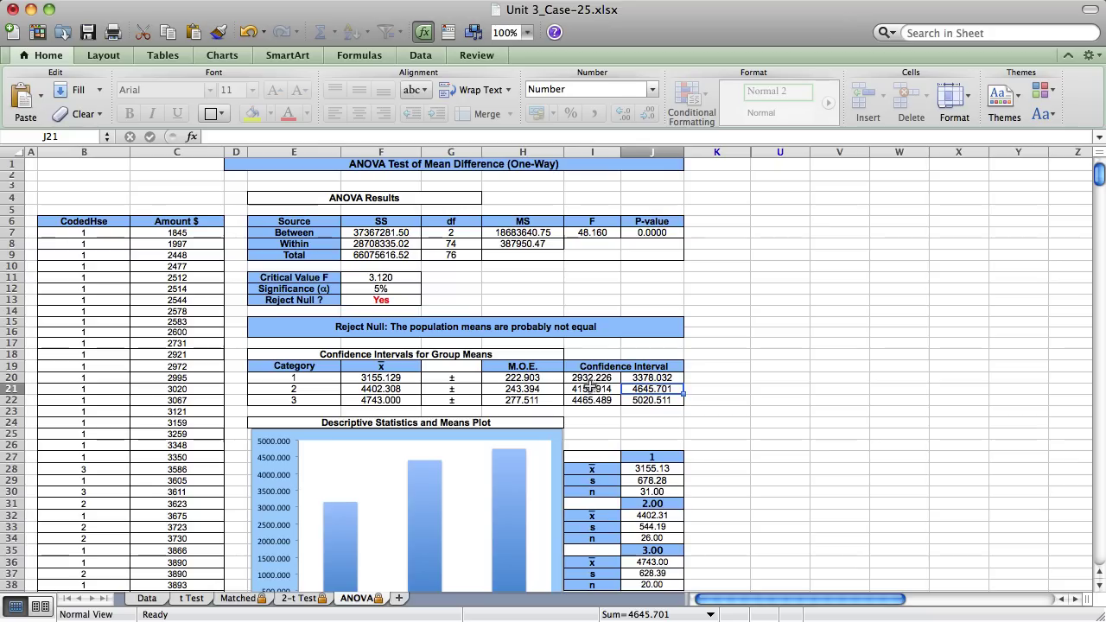
pyautogui.click(589, 398)
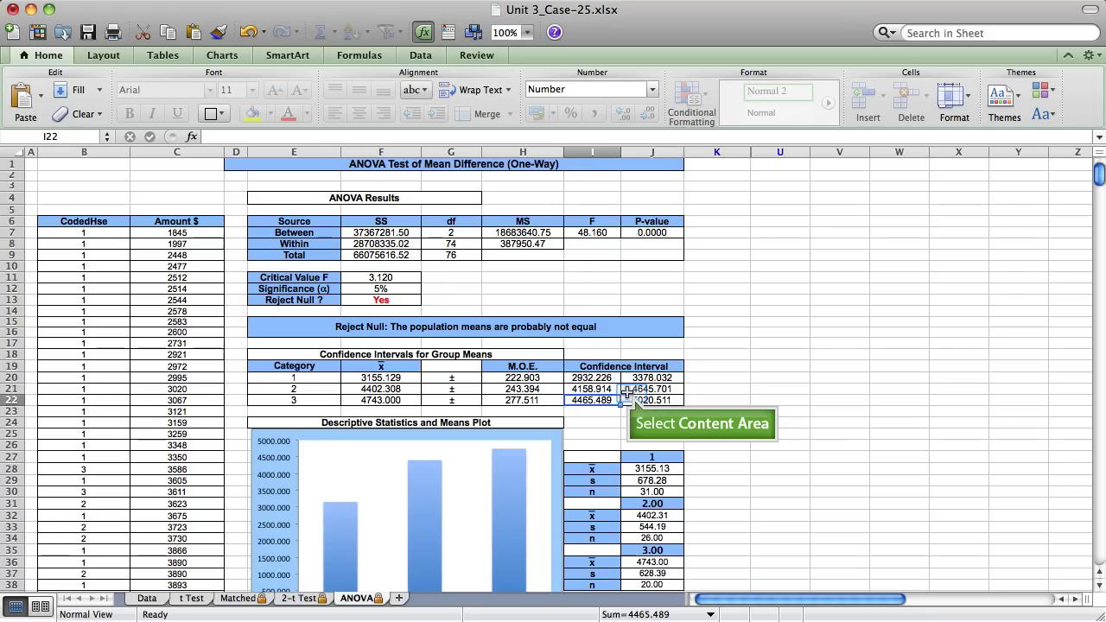
pyautogui.click(632, 396)
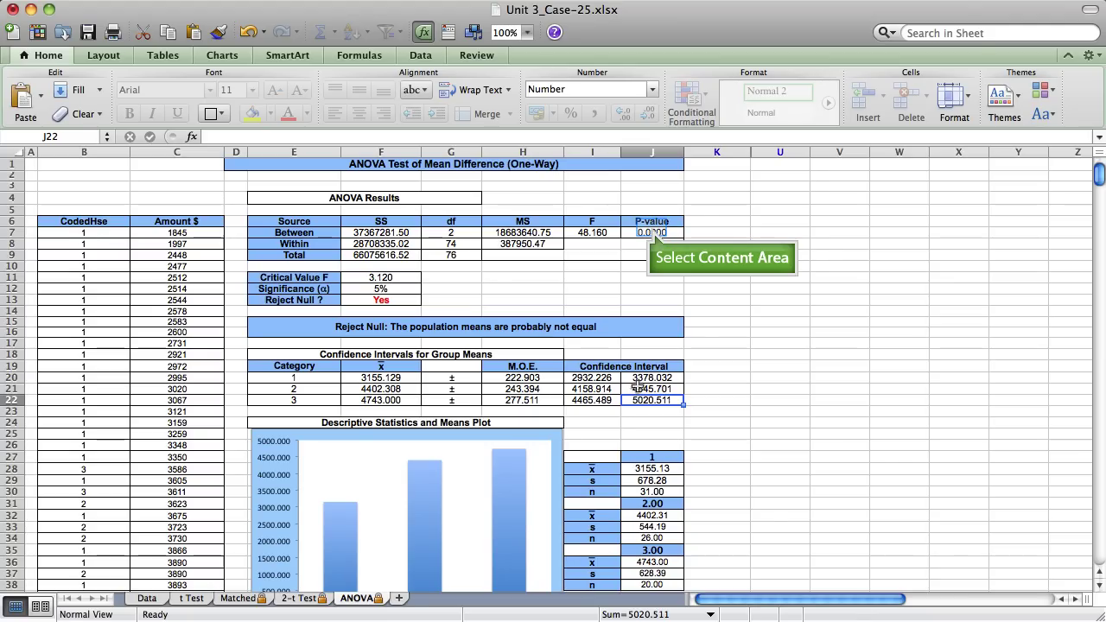
pyautogui.click(651, 232)
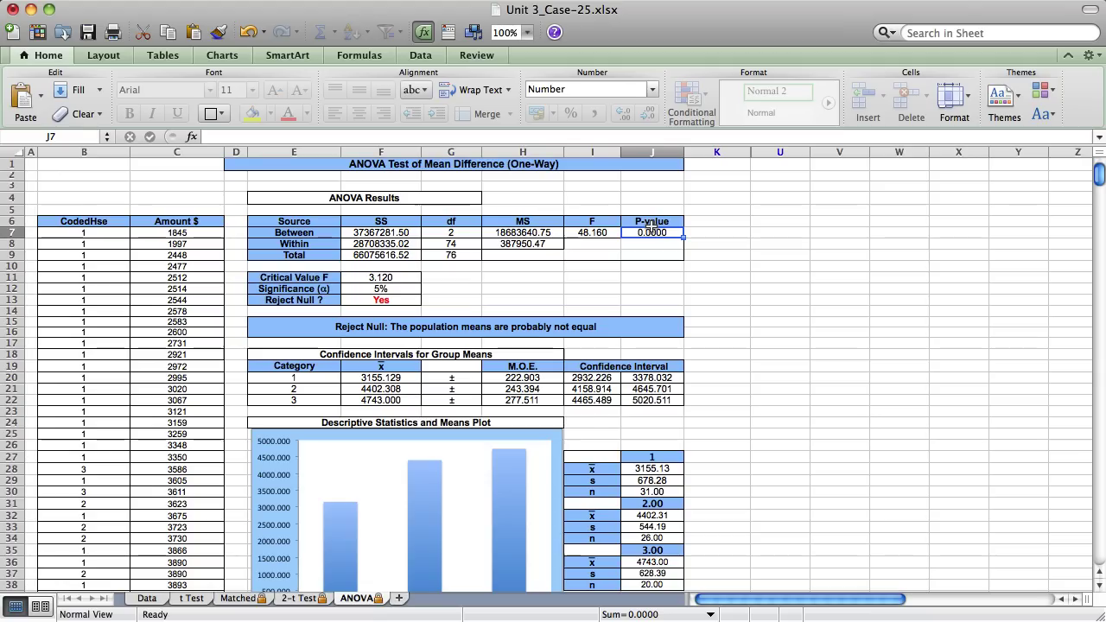
pyautogui.click(604, 377)
pyautogui.click(630, 377)
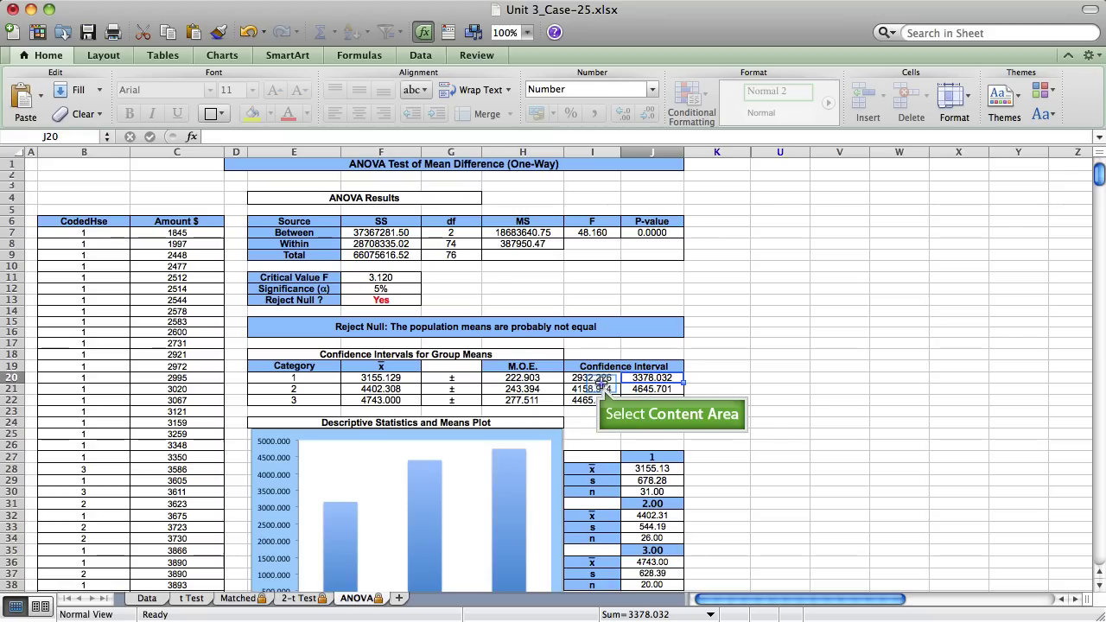
pyautogui.click(615, 388)
pyautogui.click(629, 389)
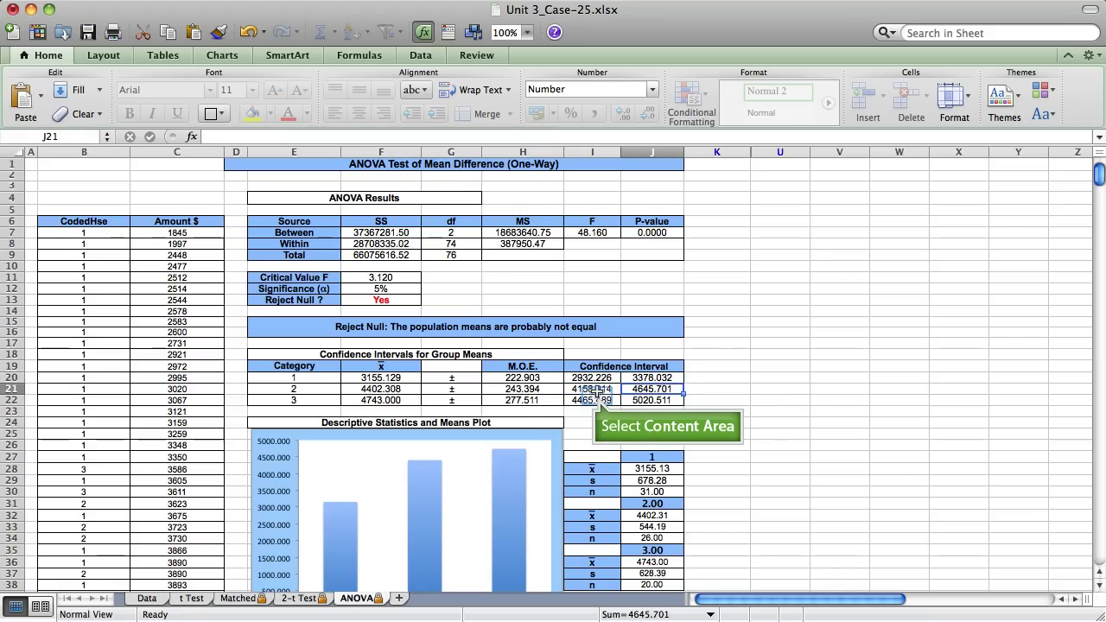
pyautogui.click(627, 397)
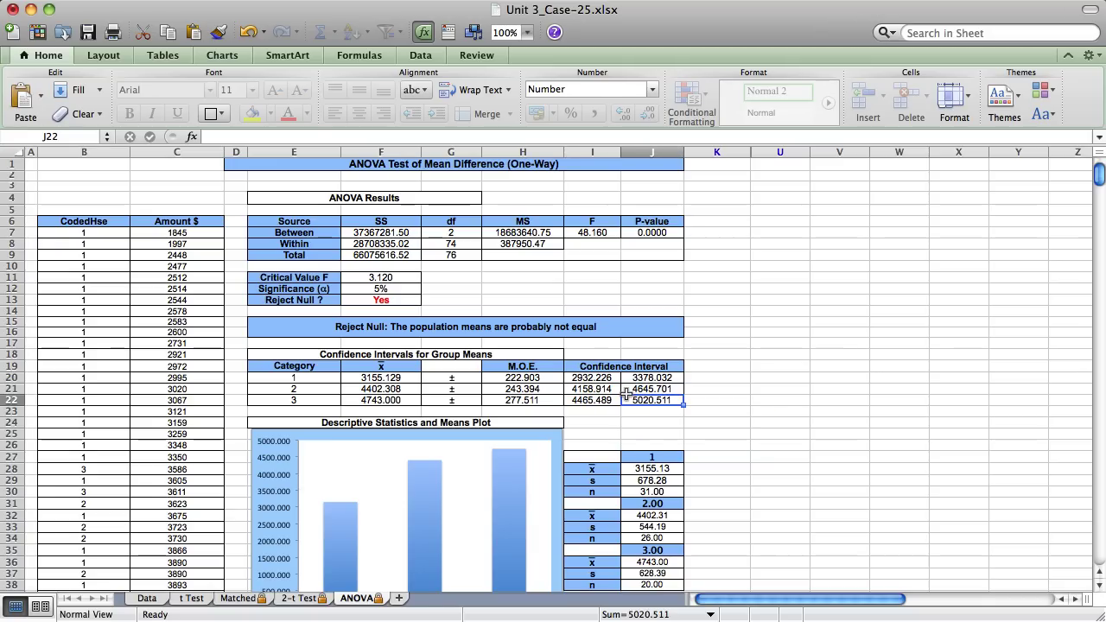